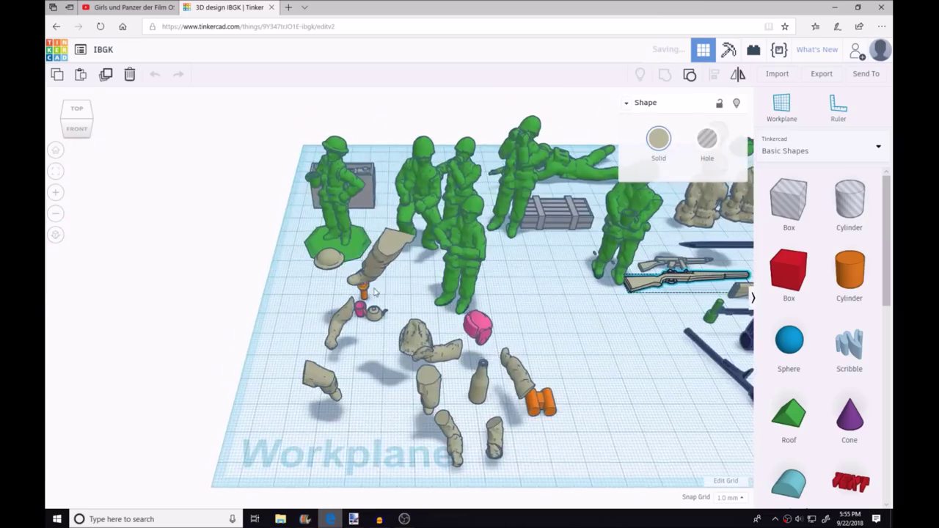
Pan and zoom in on the soldier figure on the workplane
middle_drag(374, 292, 440, 330)
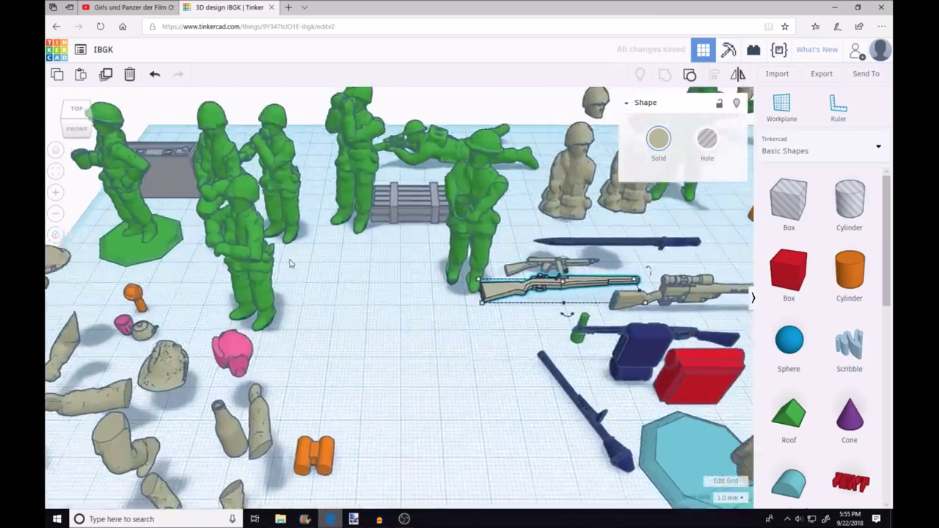
scroll(445, 338, up, 5)
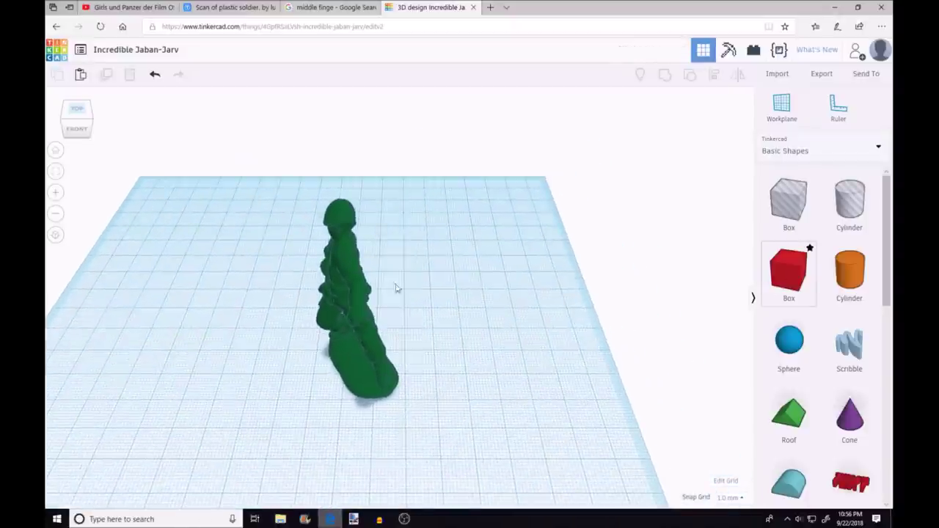
click(451, 319)
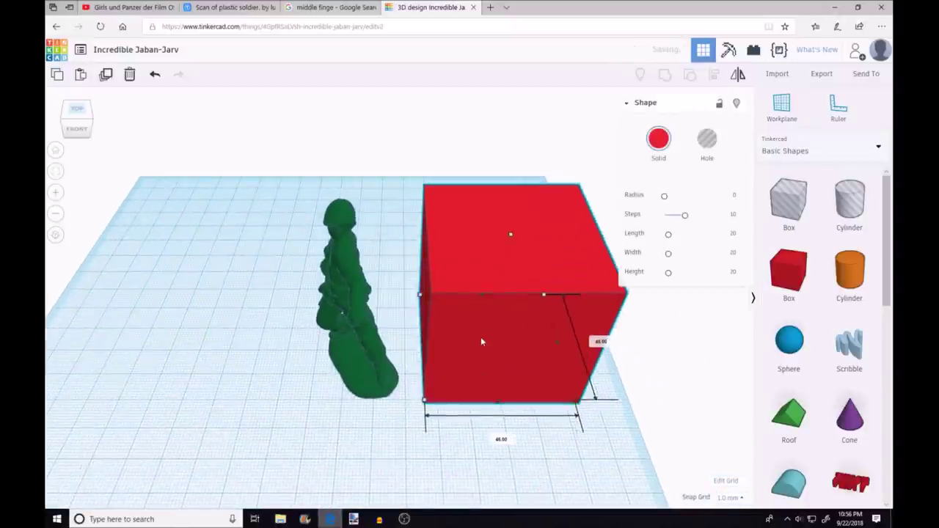
drag(481, 341, 635, 264)
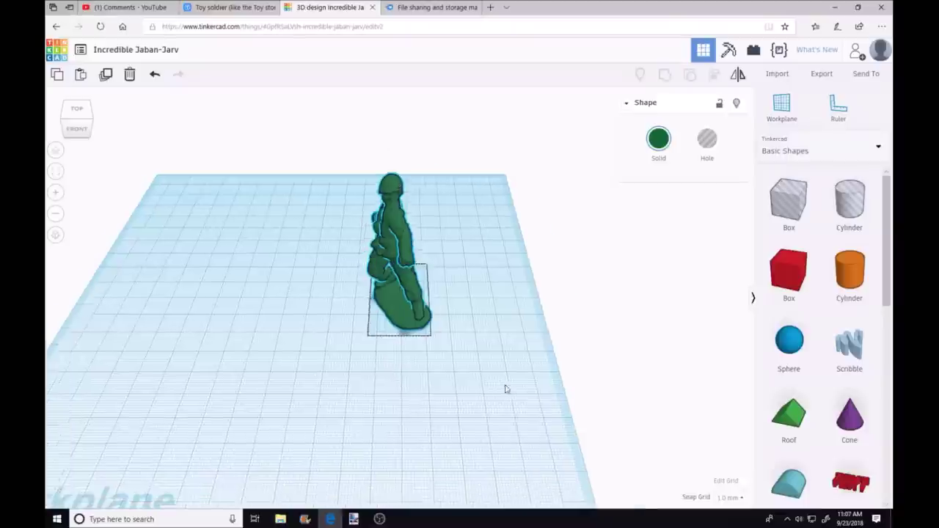
From the front view, rotate the soldier around its vertical axis to face sideways
click(77, 128)
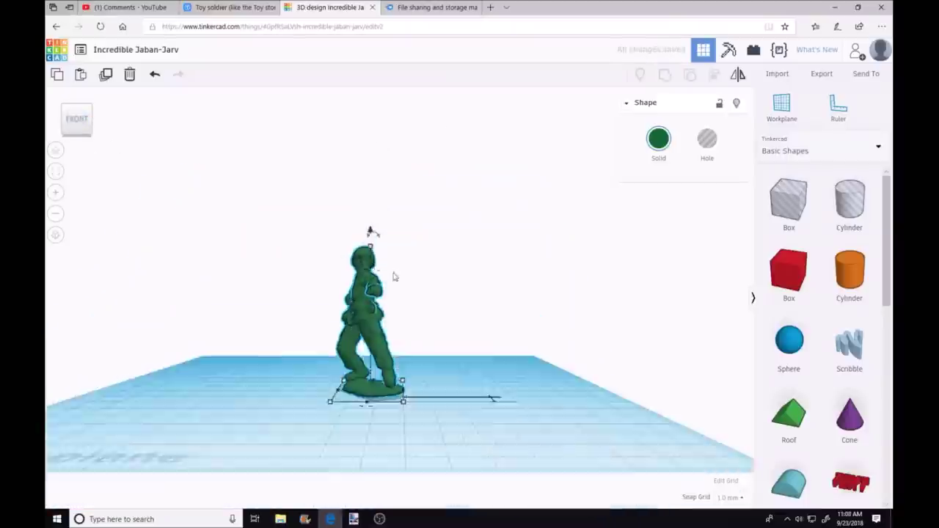
mouse_move(434, 493)
mouse_down()
mouse_move(337, 500)
mouse_move(561, 451)
mouse_up()
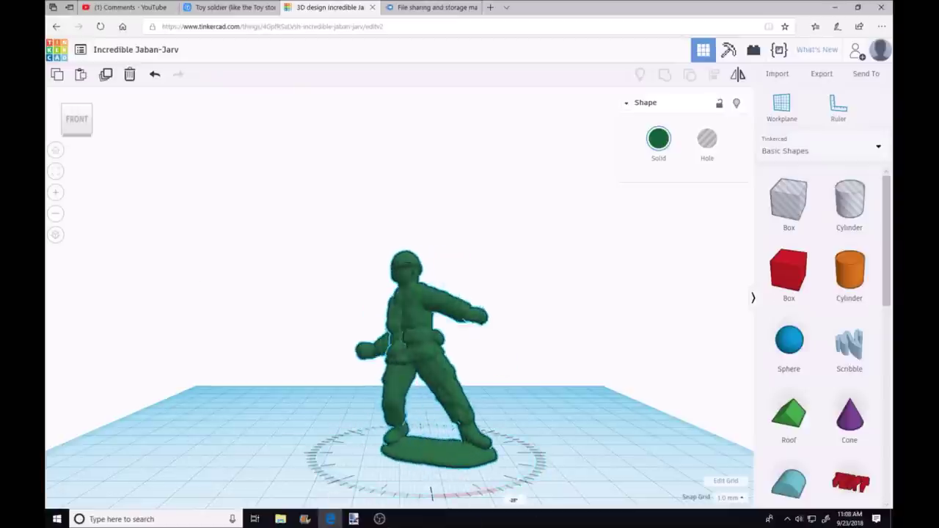
drag(431, 493, 378, 506)
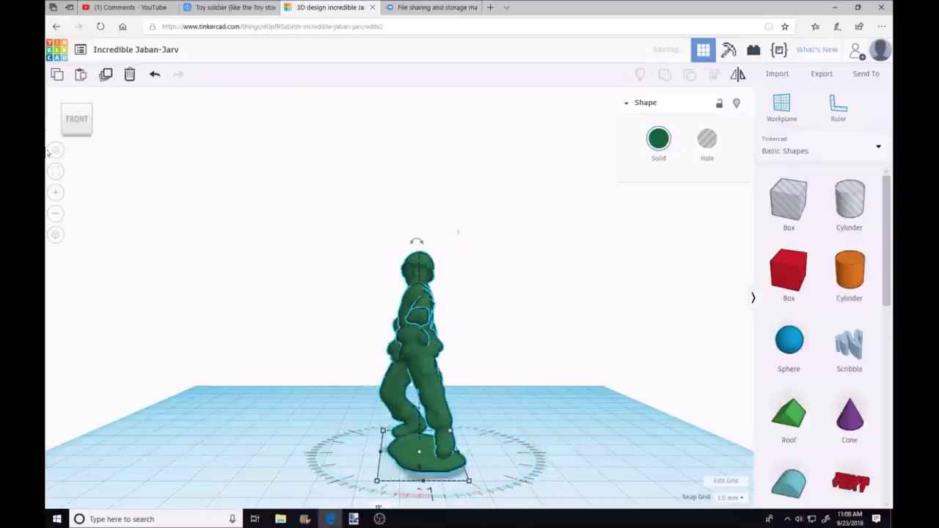
right_drag(467, 296, 480, 360)
Import a soldier model file chosen from the computer
click(791, 337)
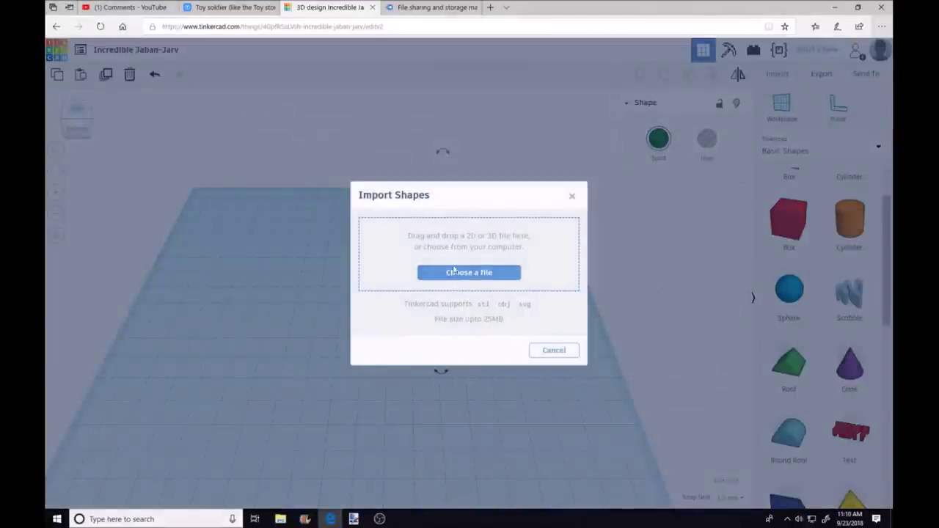
click(452, 275)
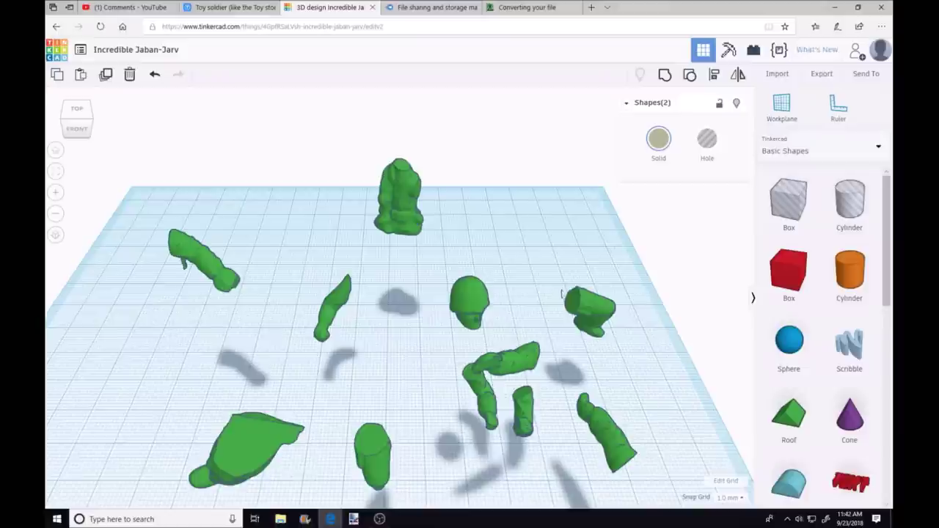
right_drag(561, 293, 625, 333)
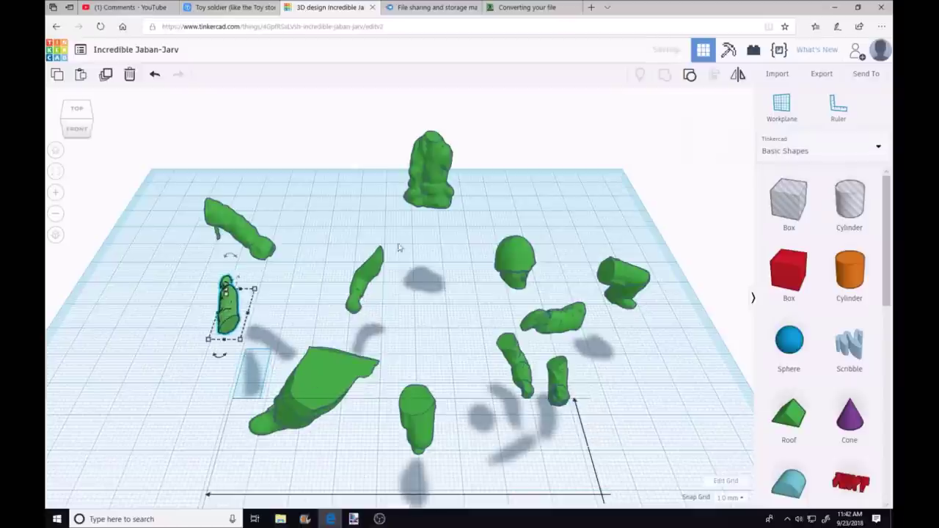
Stand the large piece upright and place a copy of the soldier beside it
drag(323, 385, 369, 293)
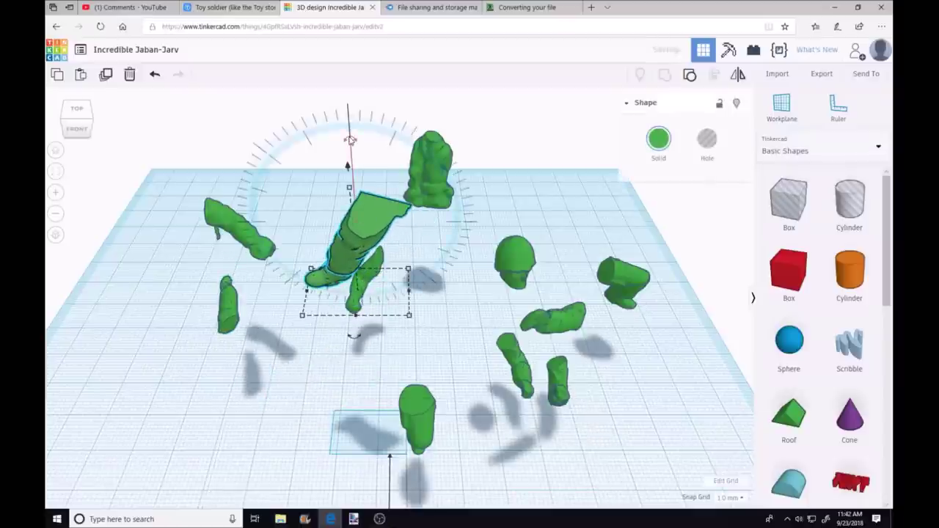
drag(350, 140, 264, 98)
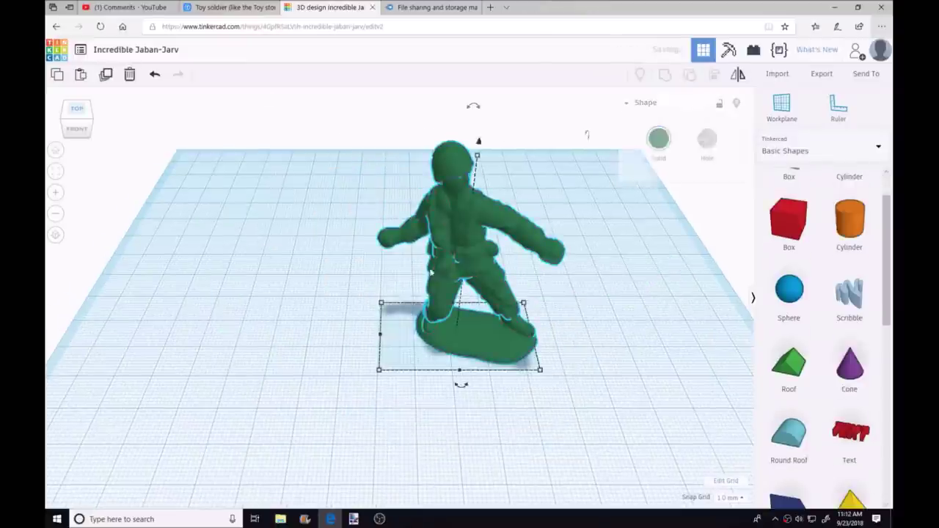
alt+drag(484, 270, 316, 276)
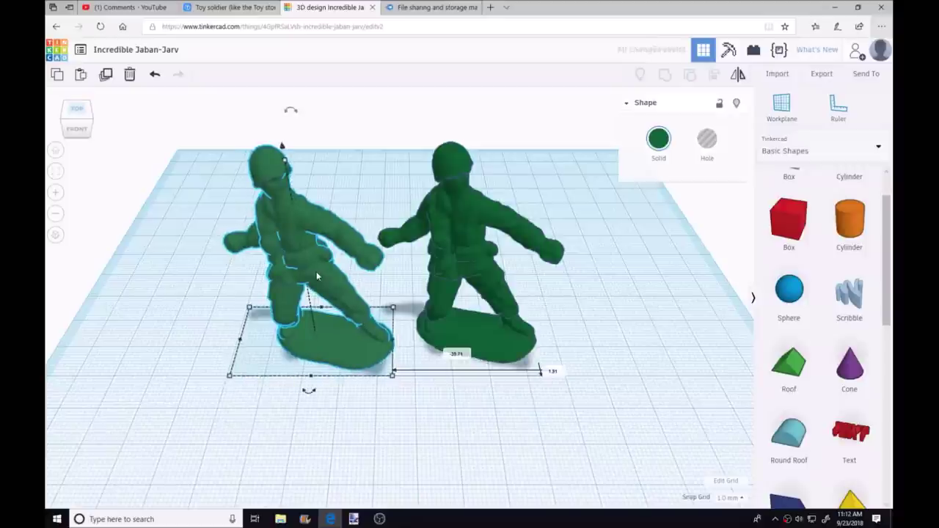
mouse_move(316, 275)
mouse_down()
mouse_move(320, 373)
mouse_move(486, 323)
mouse_up()
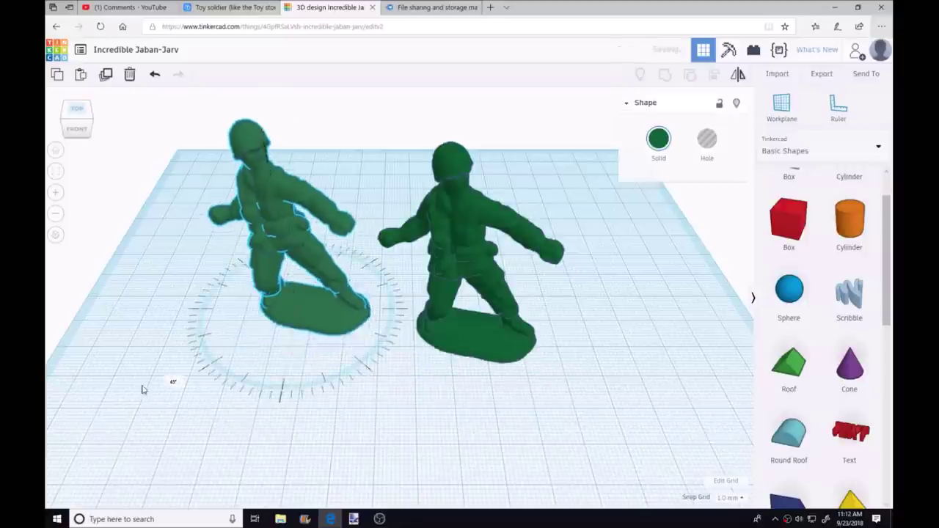
drag(477, 279, 517, 293)
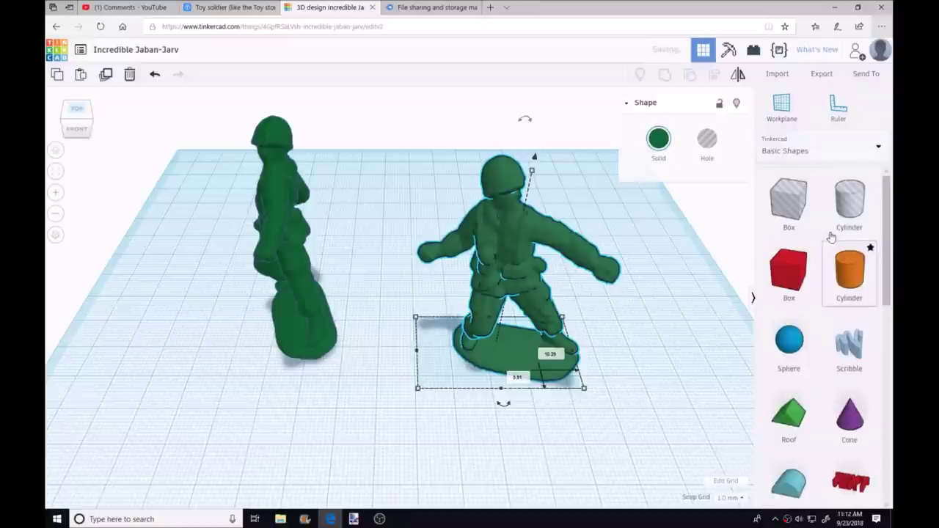
Add an enlarged, taller hole box behind the right soldier
key(ctrl+v)
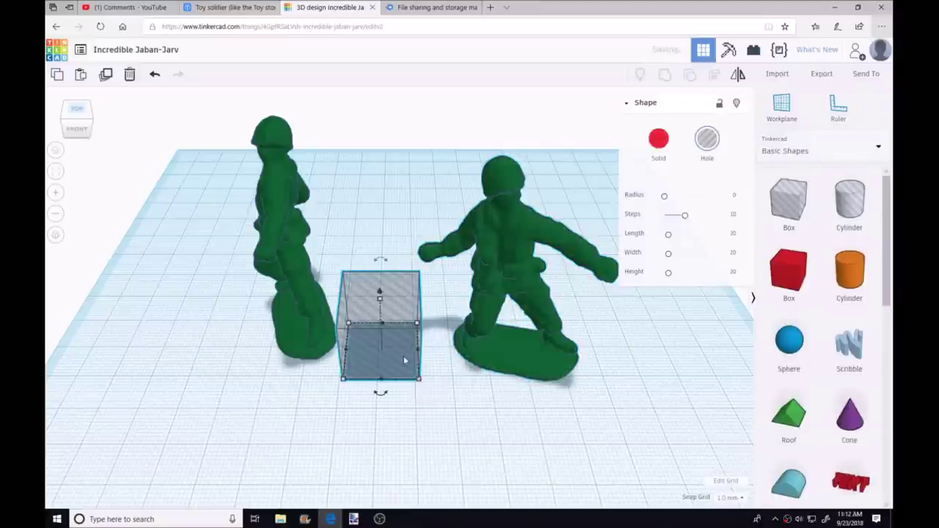
drag(418, 379, 524, 446)
mouse_move(345, 352)
mouse_down()
mouse_move(476, 318)
mouse_move(361, 273)
mouse_up()
drag(459, 220, 456, 171)
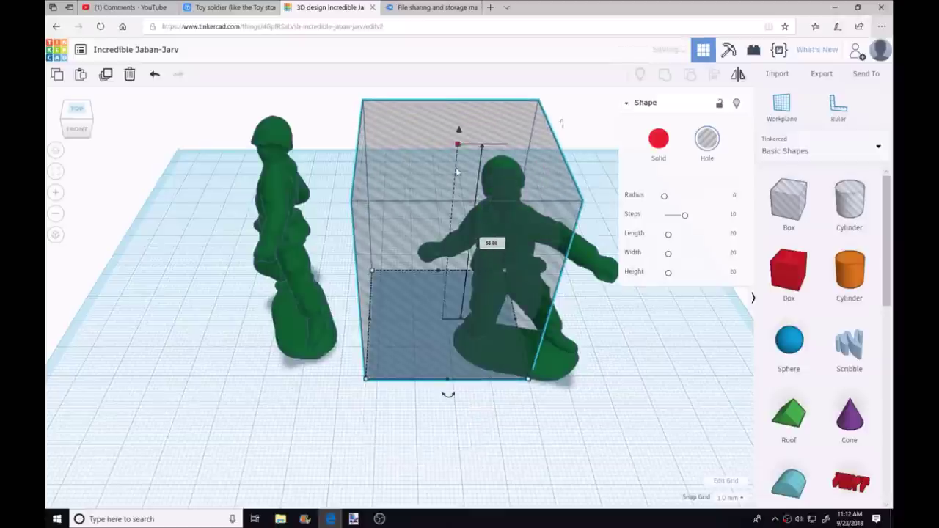
drag(484, 206, 469, 202)
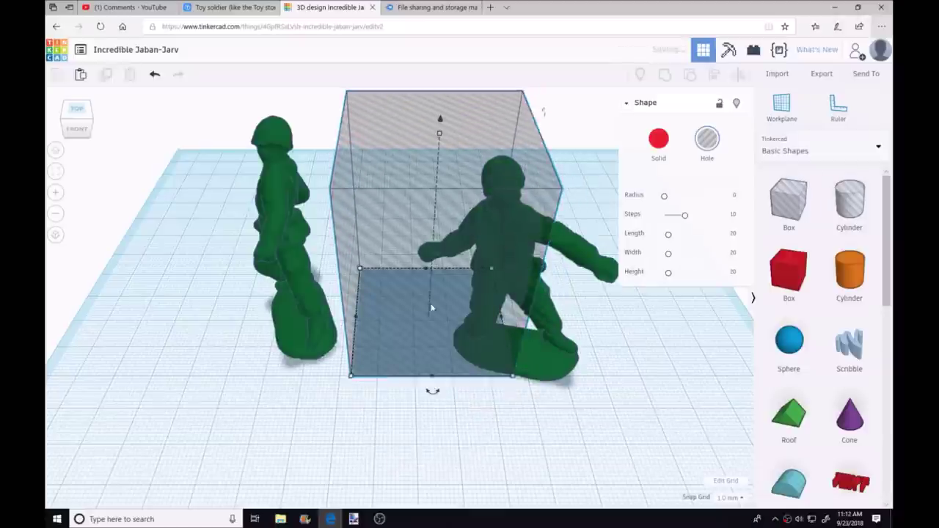
Add a second, lower and smaller hole box next to the first
alt+drag(432, 308, 517, 312)
drag(534, 134, 530, 252)
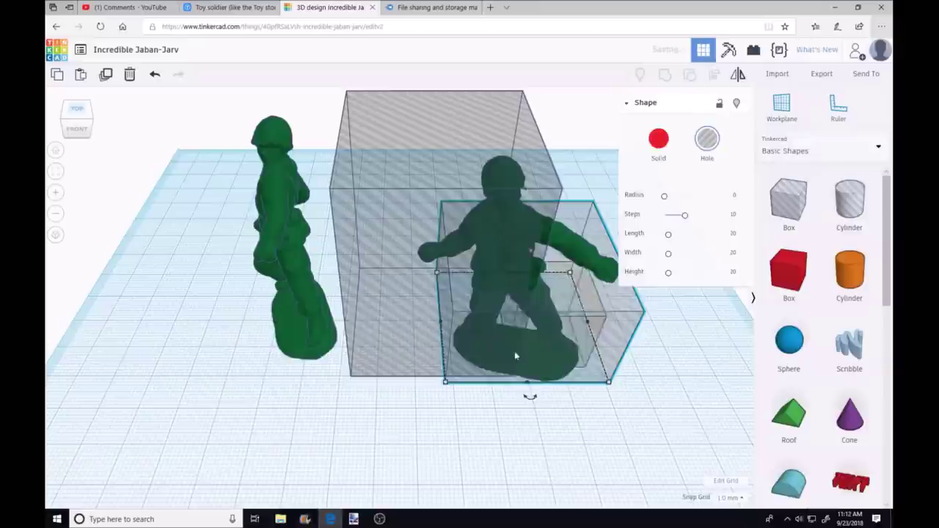
drag(515, 356, 532, 260)
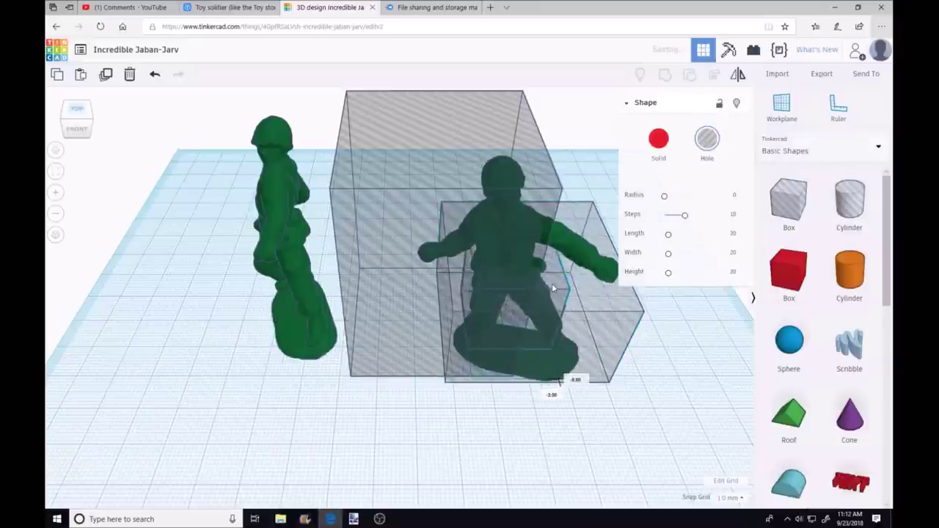
drag(543, 300, 514, 247)
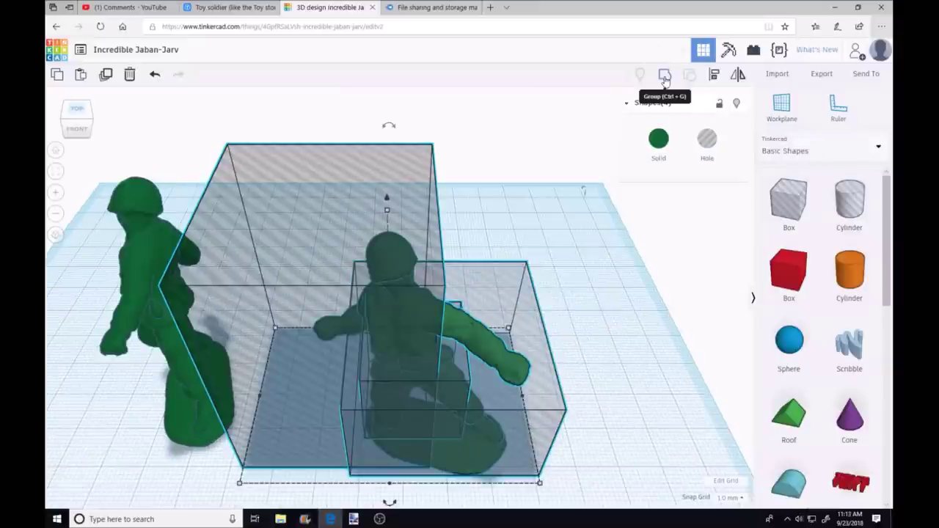
Group the soldier with the hole boxes and move the leftover fragment aside
click(664, 75)
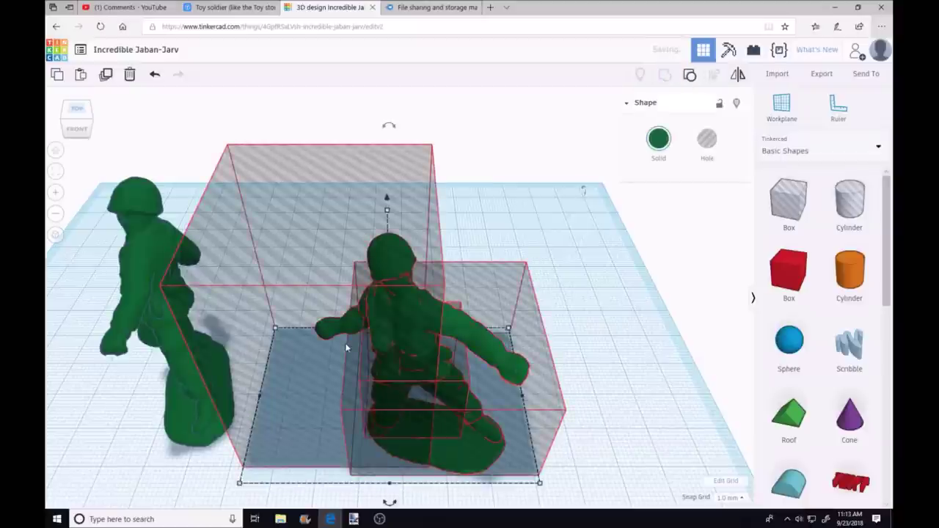
right_drag(346, 347, 408, 305)
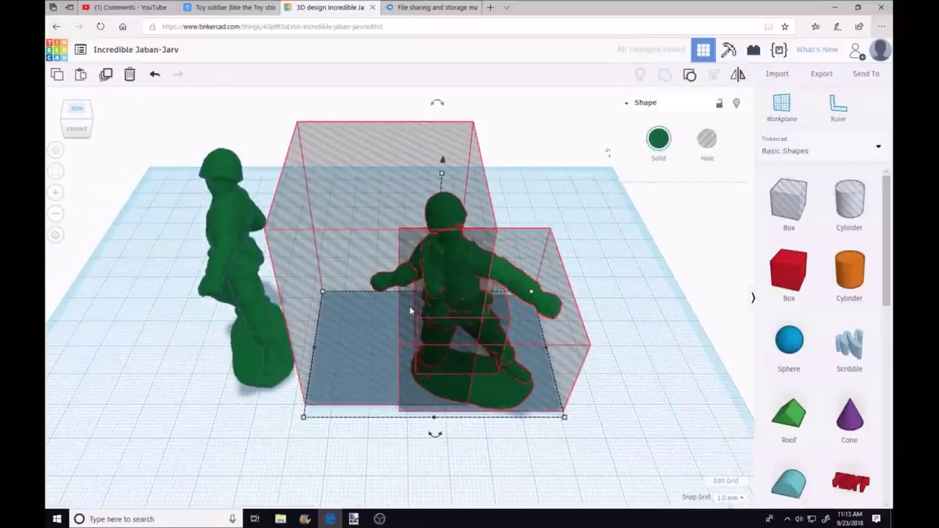
drag(494, 270, 455, 256)
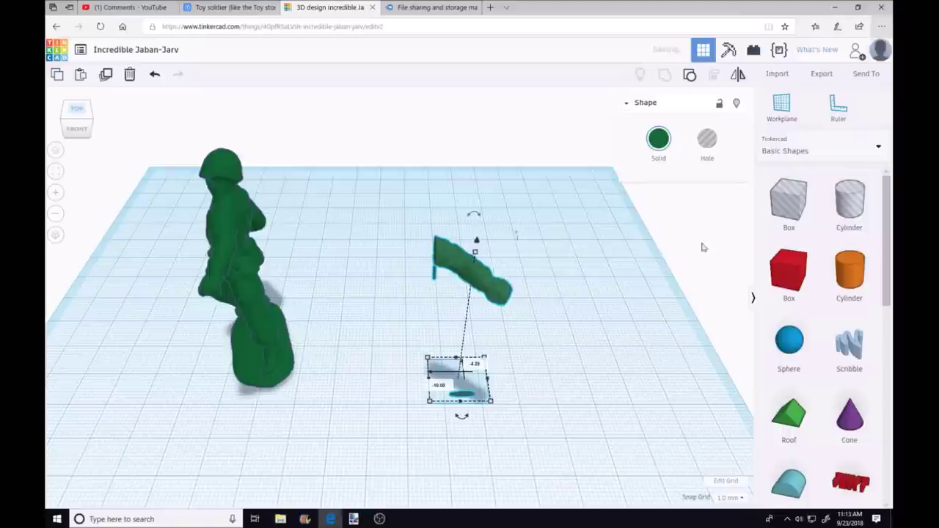
Rearrange the boot pieces, delete the tall boot, and reposition the torso
drag(784, 212, 464, 356)
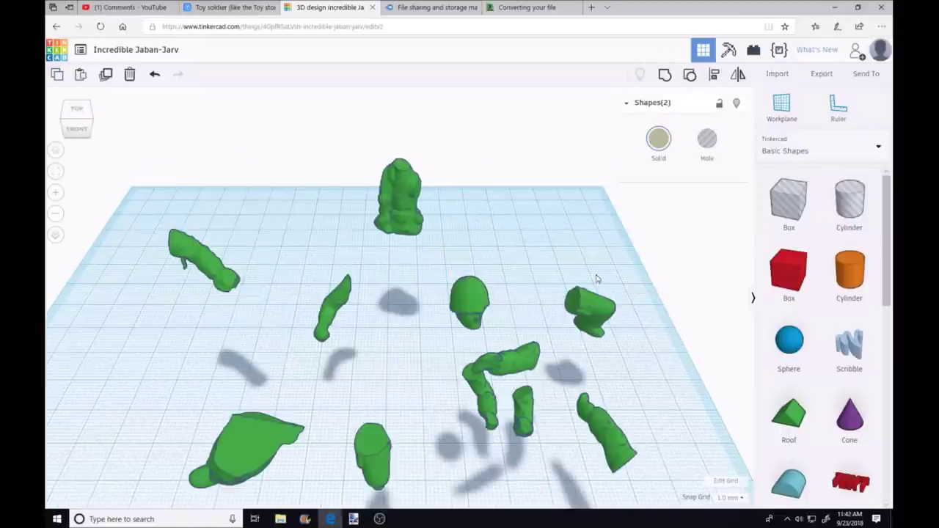
right_drag(596, 278, 635, 358)
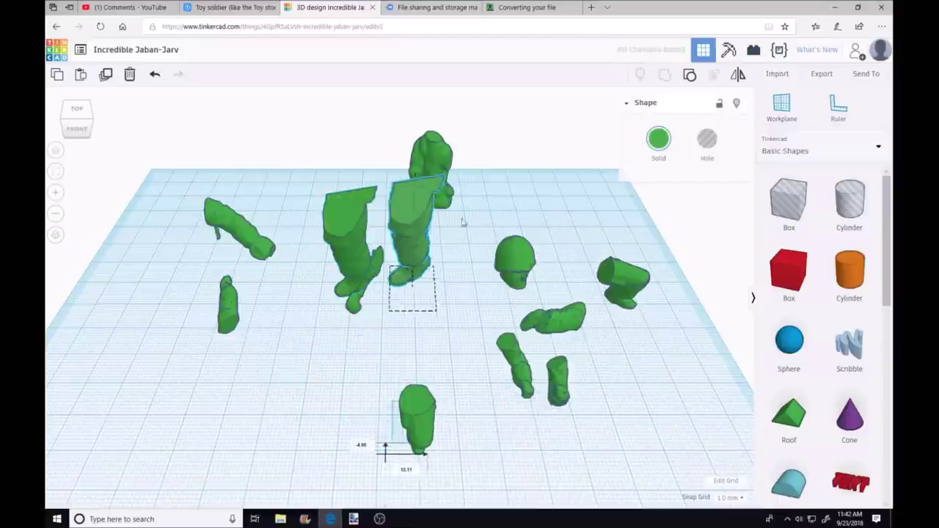
drag(411, 220, 469, 213)
drag(352, 235, 250, 215)
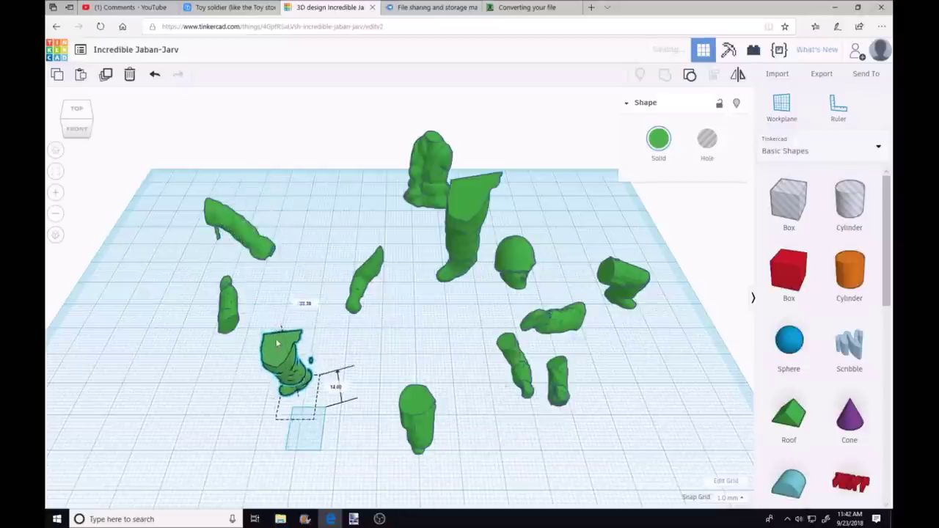
drag(244, 187, 286, 308)
click(476, 220)
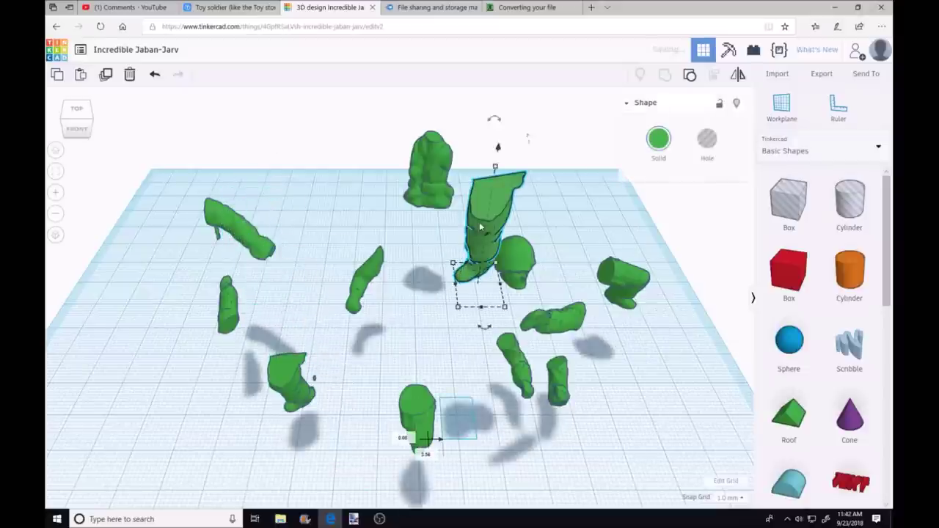
key(Delete)
drag(363, 282, 282, 293)
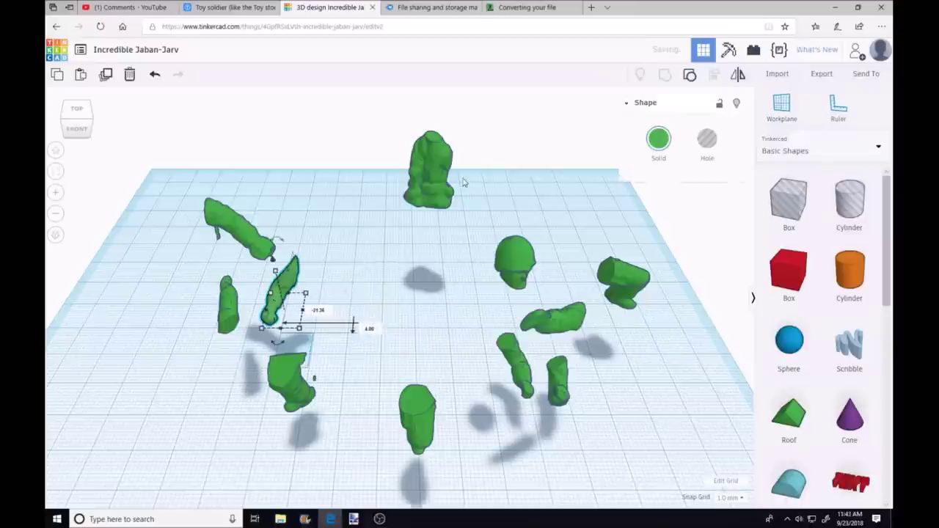
scroll(398, 181, up, 2)
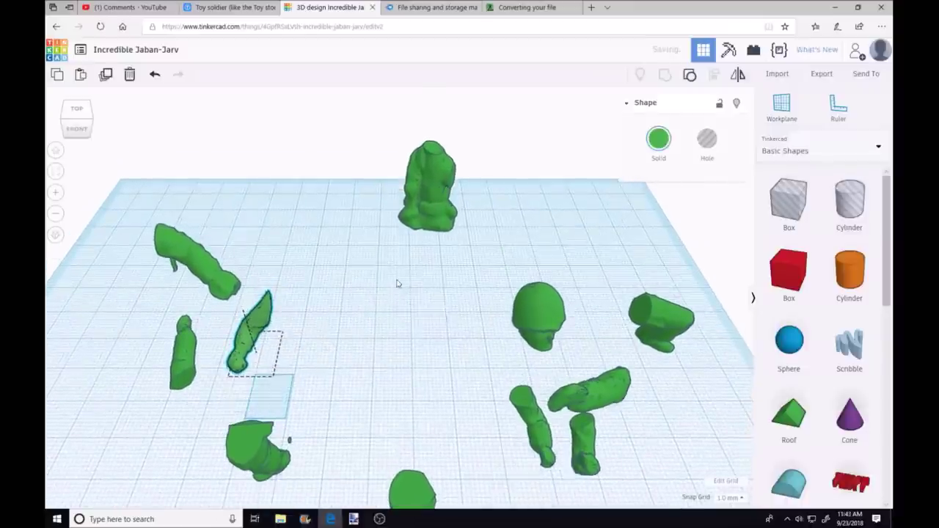
drag(430, 183, 396, 297)
scroll(420, 168, up, 2)
scroll(421, 168, up, 2)
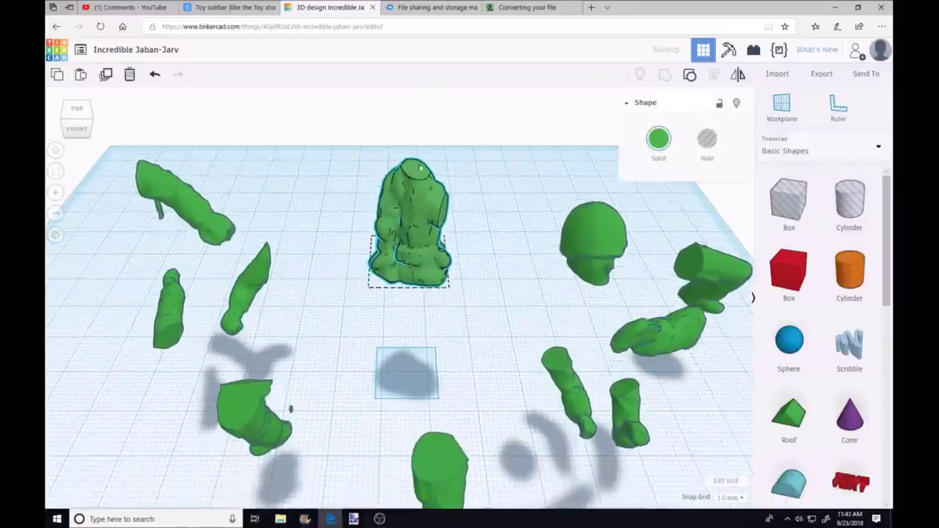
scroll(412, 171, down, 1)
Rotate the upper arm and forearm against the torso so they meet
drag(660, 323, 387, 251)
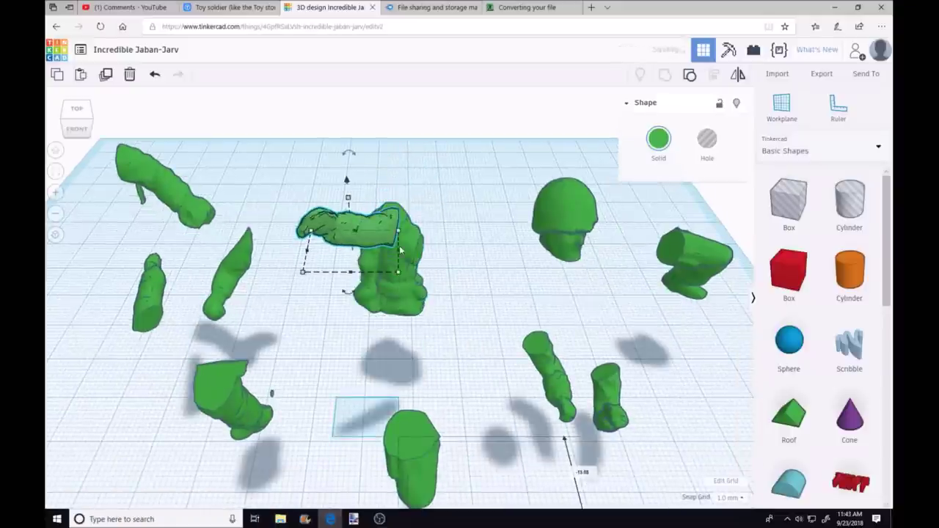
mouse_move(367, 223)
mouse_down()
mouse_move(513, 213)
mouse_move(517, 202)
mouse_up()
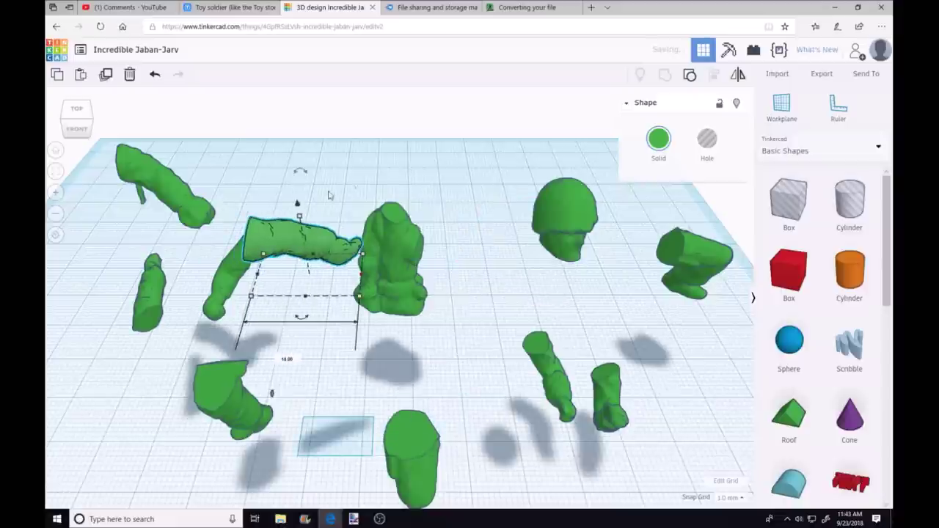
drag(510, 160, 506, 220)
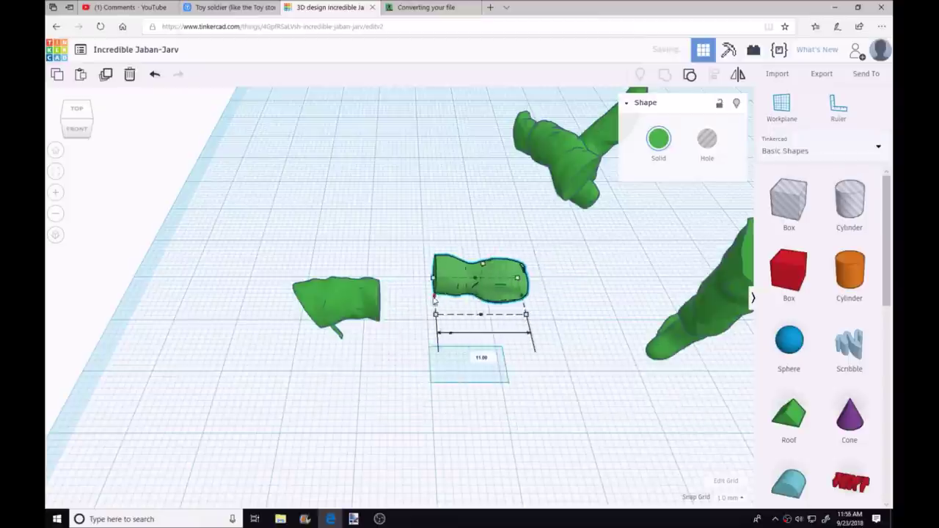
drag(478, 230, 555, 209)
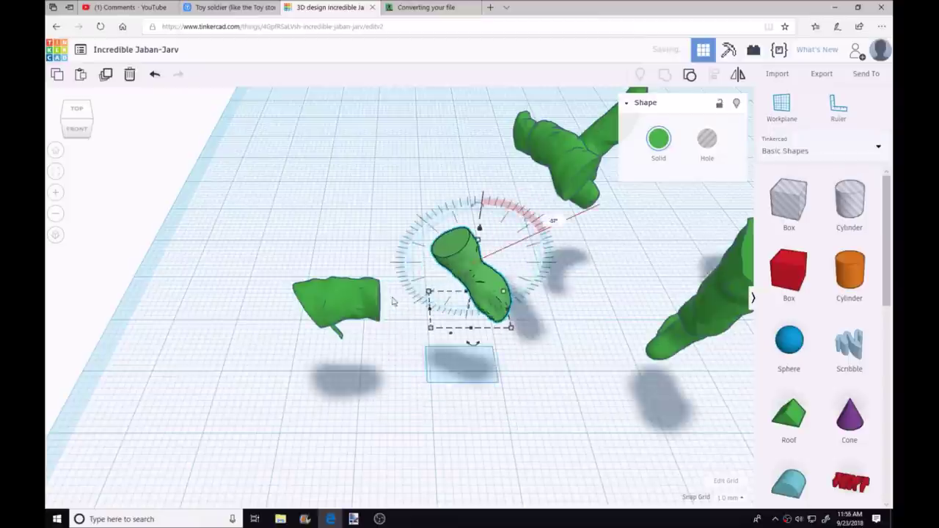
mouse_move(335, 301)
mouse_down()
mouse_move(419, 222)
mouse_move(443, 214)
mouse_up()
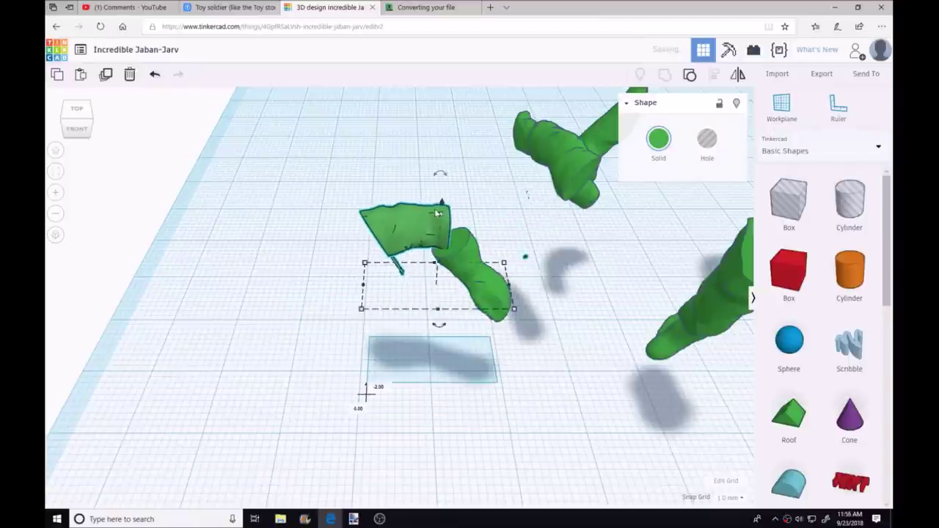
Shrink a new sphere into the elbow bend and select it with the arm pieces
mouse_move(788, 339)
mouse_down()
mouse_move(556, 398)
mouse_move(525, 419)
mouse_up()
drag(591, 478, 480, 359)
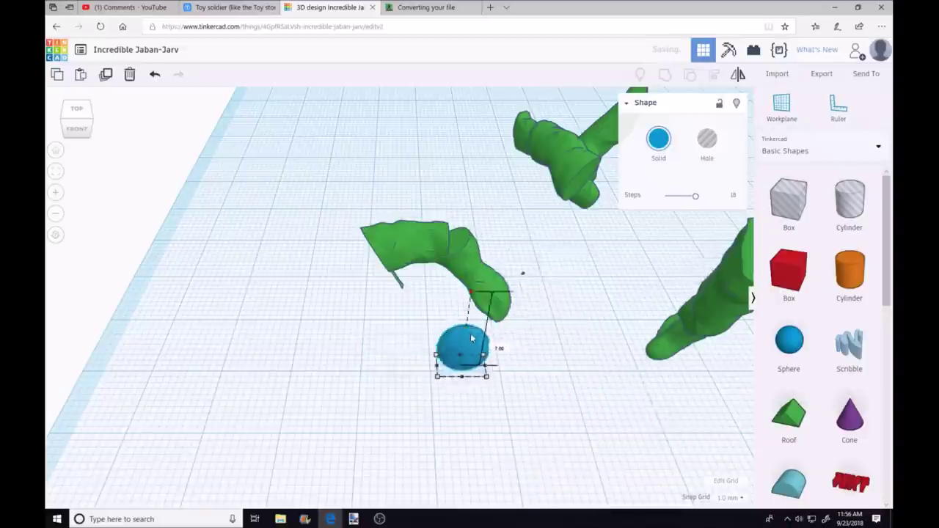
mouse_move(462, 308)
mouse_down()
mouse_move(465, 238)
mouse_move(455, 271)
mouse_up()
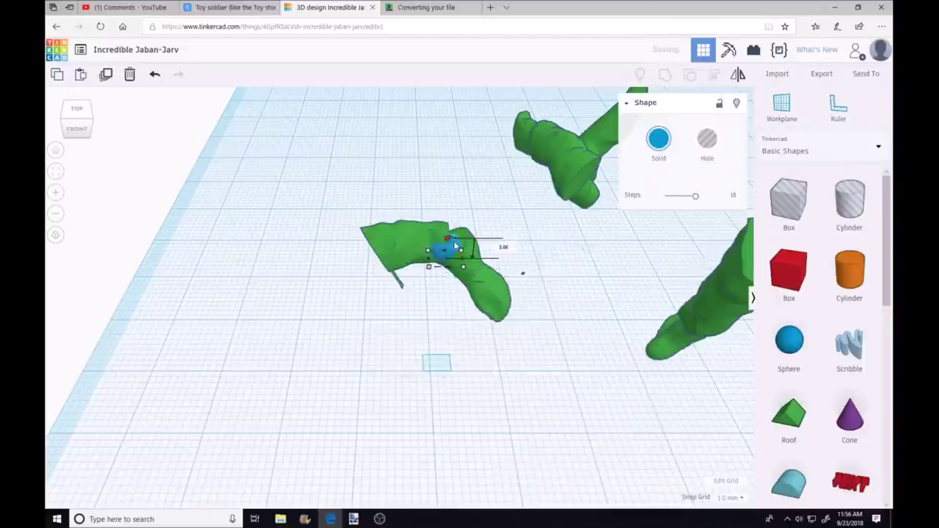
click(461, 277)
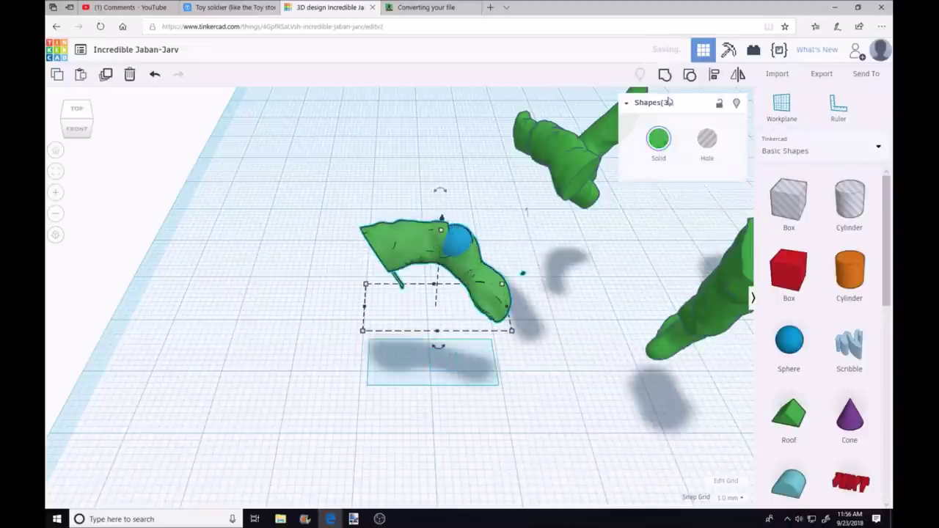
key(f)
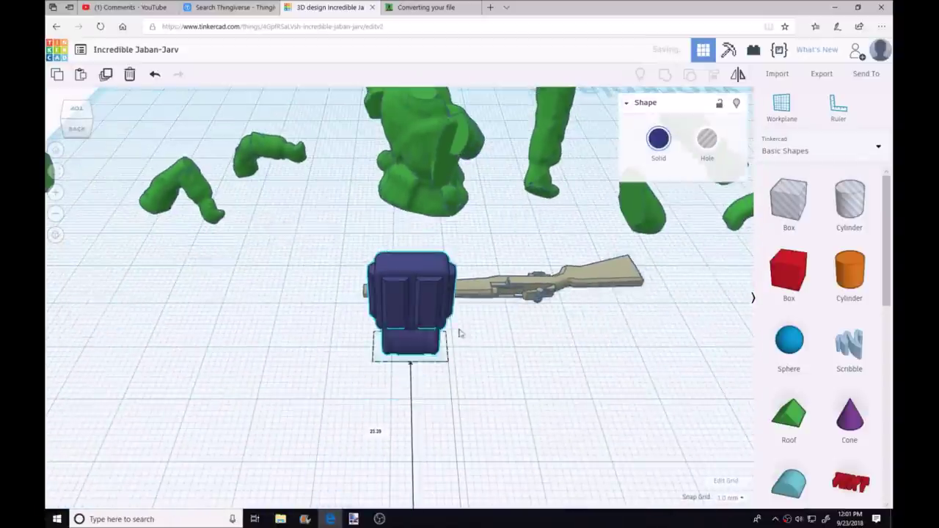
Fit the backpack onto the figure and lay the rifle diagonally across its front
mouse_move(412, 261)
mouse_down()
mouse_move(395, 179)
mouse_move(441, 212)
mouse_up()
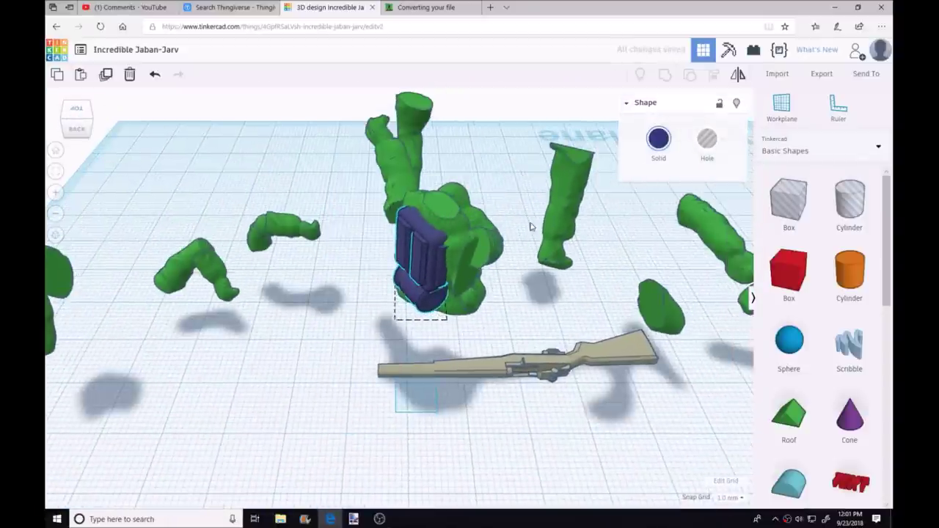
drag(364, 345, 511, 291)
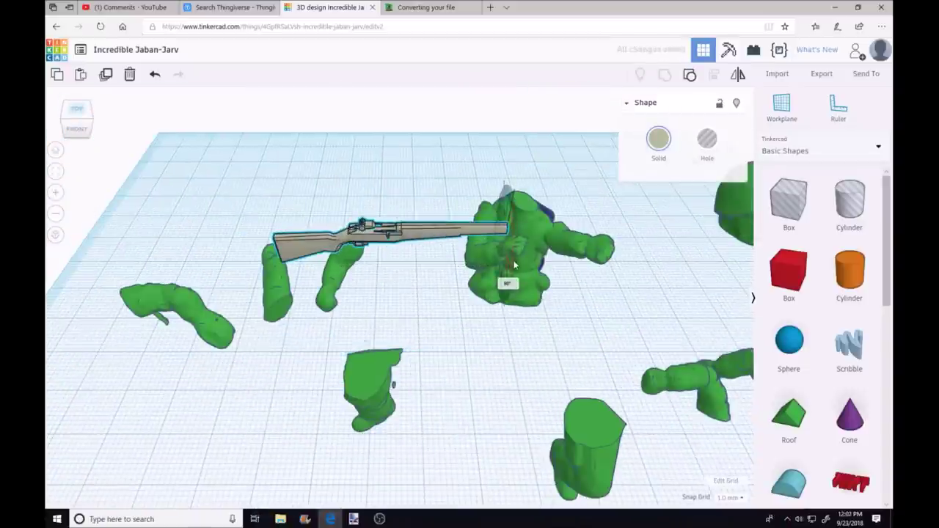
right_drag(512, 291, 547, 324)
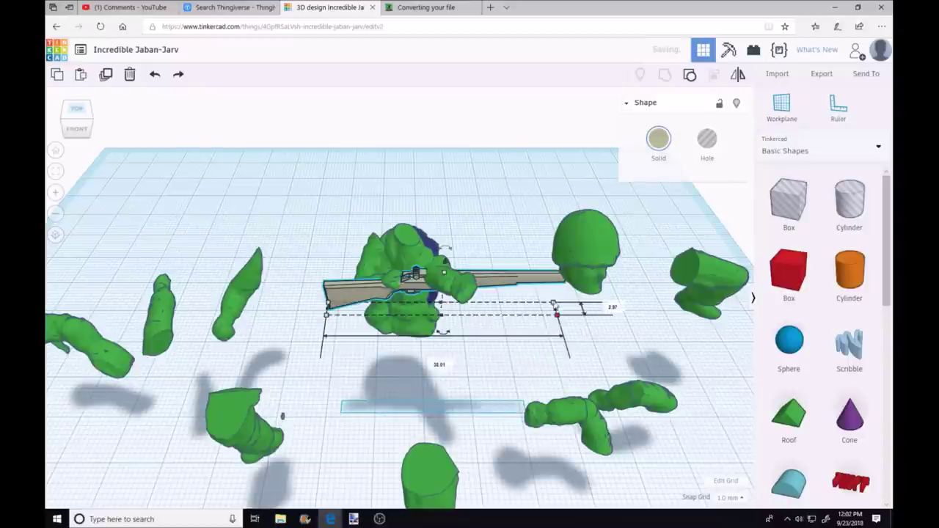
scroll(548, 333, up, 3)
mouse_move(556, 327)
mouse_down()
mouse_move(559, 367)
mouse_move(379, 362)
mouse_move(407, 385)
mouse_up()
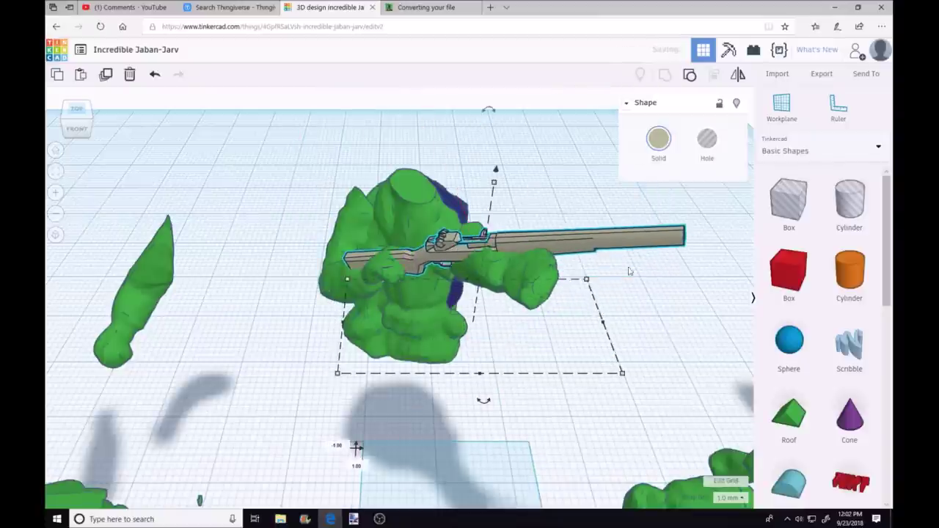
right_drag(482, 398, 360, 153)
mouse_move(360, 154)
mouse_down()
mouse_move(367, 168)
mouse_move(256, 460)
mouse_move(118, 480)
mouse_up()
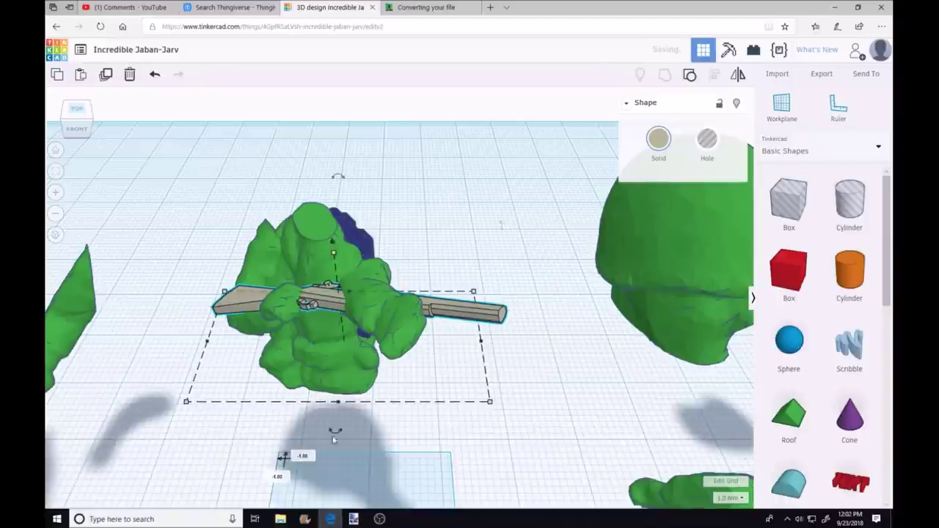
drag(335, 432, 283, 440)
drag(343, 179, 323, 169)
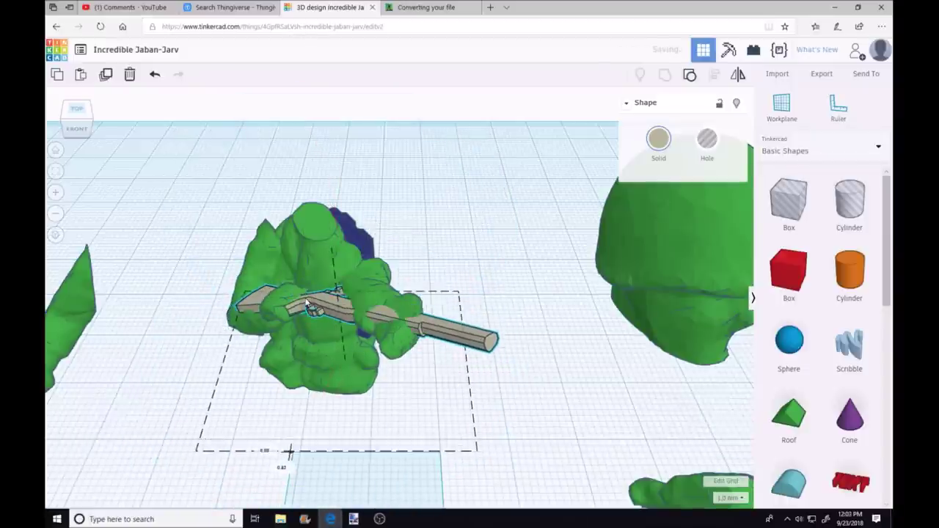
scroll(286, 450, up, 3)
Lower the green arm about 1 mm and rotate it about -20° toward the rifle
click(416, 233)
drag(416, 233, 416, 246)
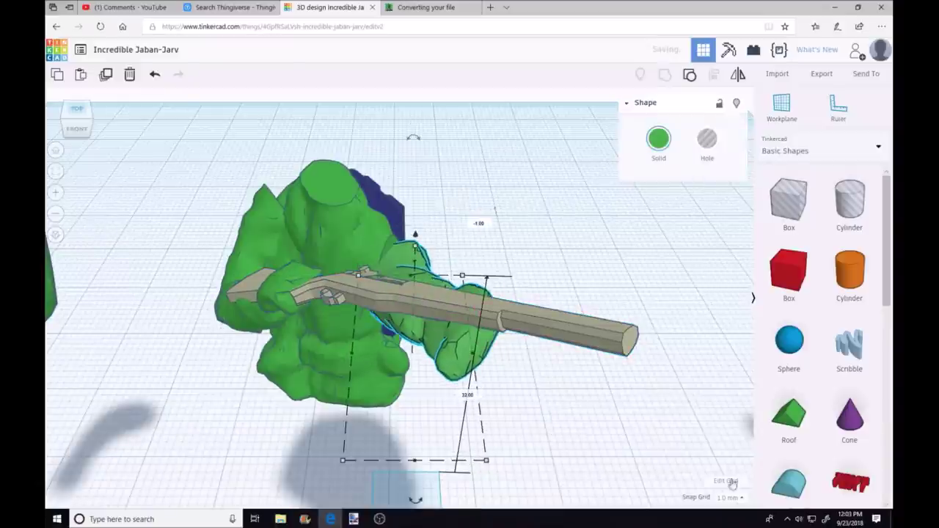
scroll(448, 294, up, 2)
drag(432, 110, 513, 94)
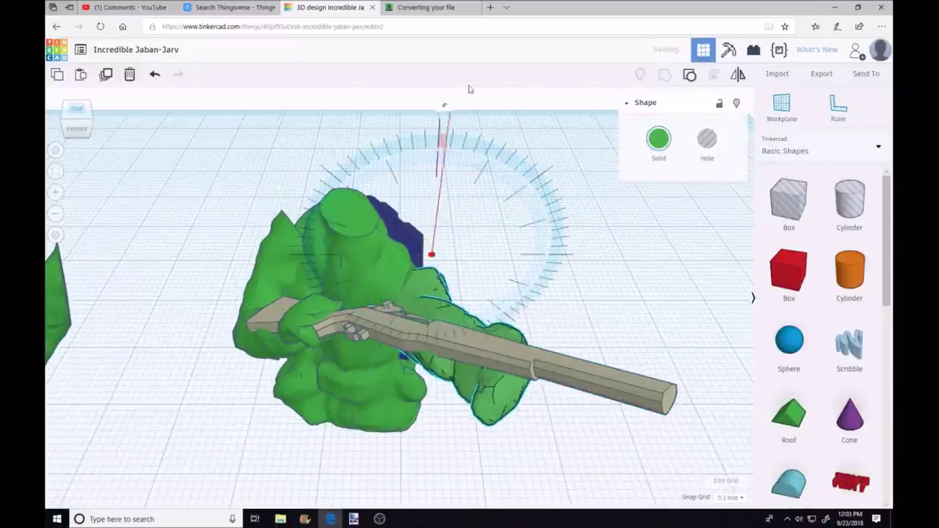
scroll(377, 377, up, 2)
scroll(418, 199, down, 4)
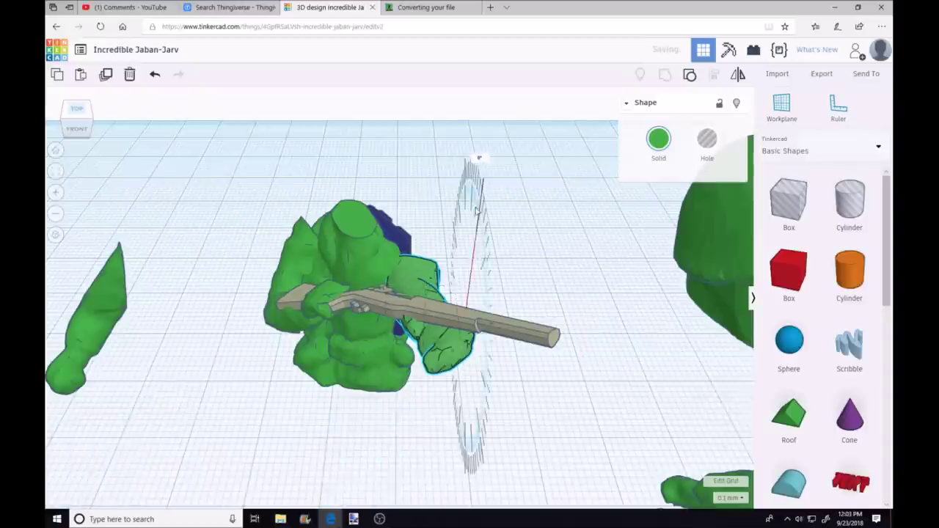
right_drag(478, 157, 375, 218)
scroll(456, 253, up, 2)
right_drag(457, 253, 572, 288)
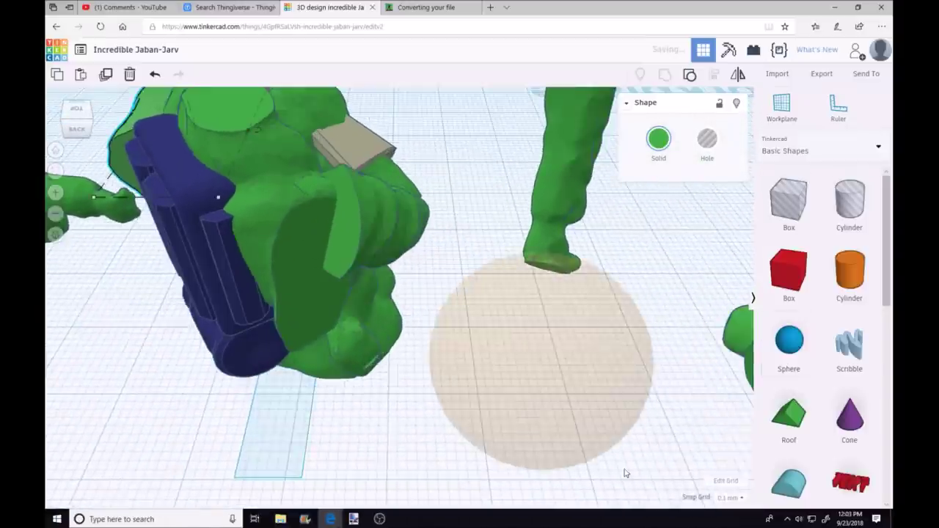
Shrink a new sphere to about 13 mm and set it into the soldier's shoulder joint
drag(781, 358, 539, 388)
drag(640, 511, 534, 423)
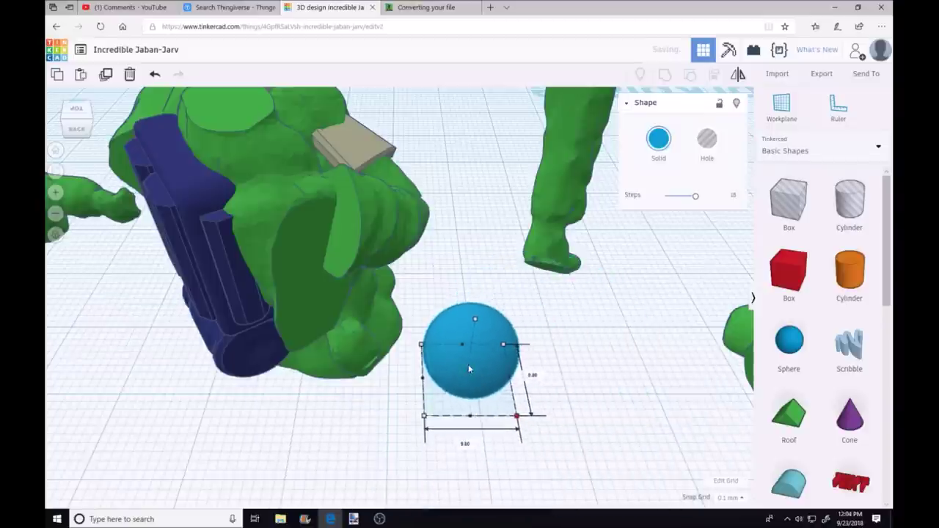
mouse_move(470, 369)
mouse_down()
mouse_move(473, 166)
mouse_move(363, 299)
mouse_up()
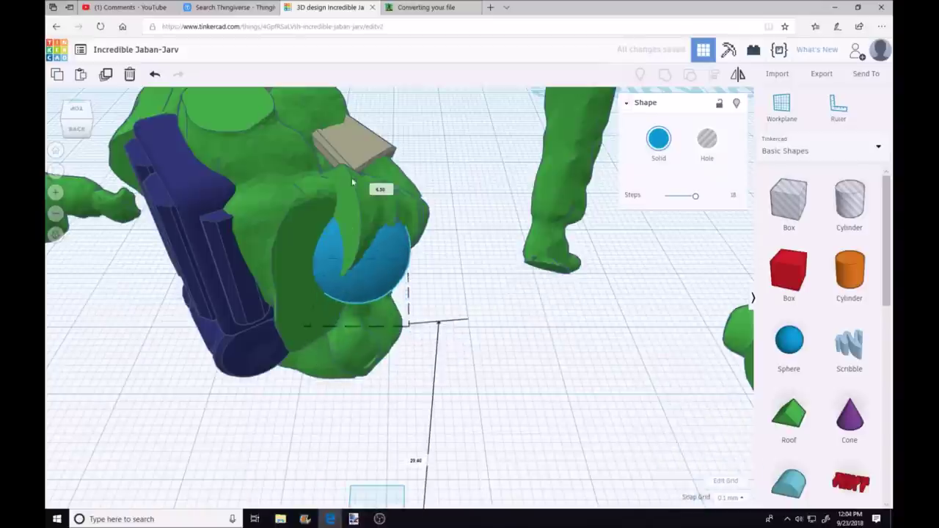
drag(350, 226, 339, 253)
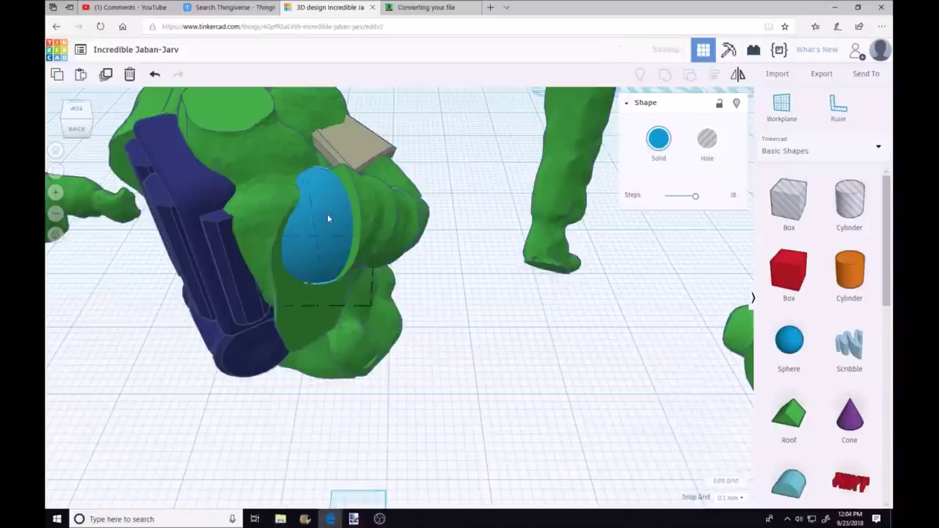
drag(315, 212, 333, 216)
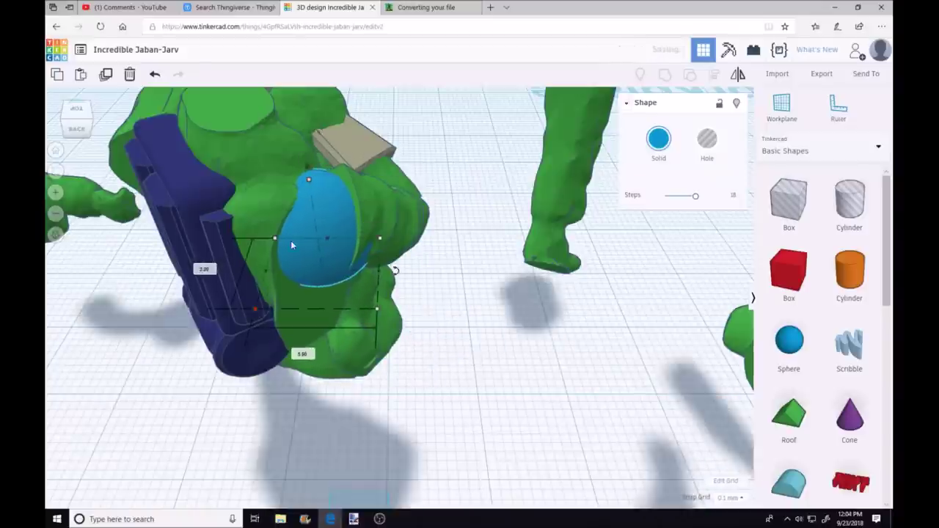
mouse_move(290, 240)
right_down()
mouse_move(401, 289)
mouse_move(378, 253)
right_up()
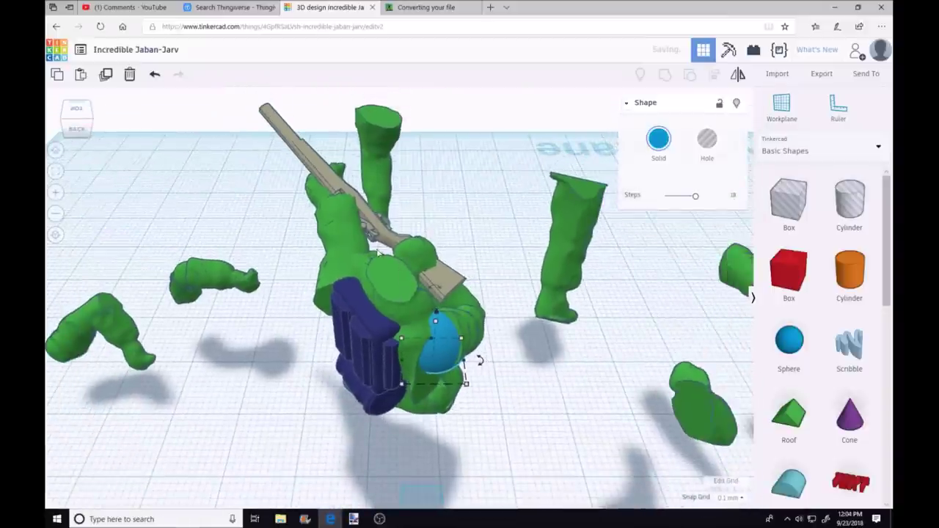
click(74, 105)
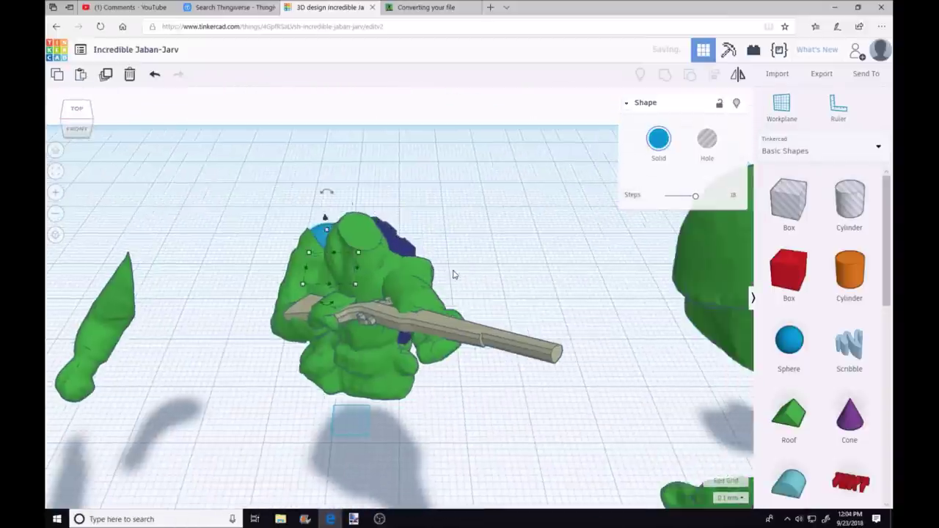
right_drag(452, 272, 562, 277)
Set the head on the shoulders facing forward and enlarge the rifle
mouse_move(562, 277)
mouse_down()
mouse_move(396, 241)
mouse_move(404, 446)
mouse_up()
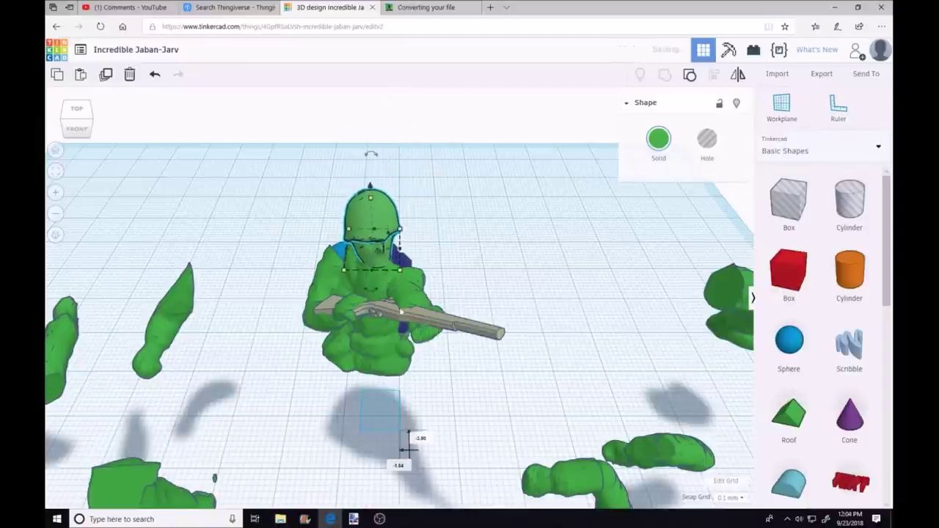
drag(371, 154, 350, 308)
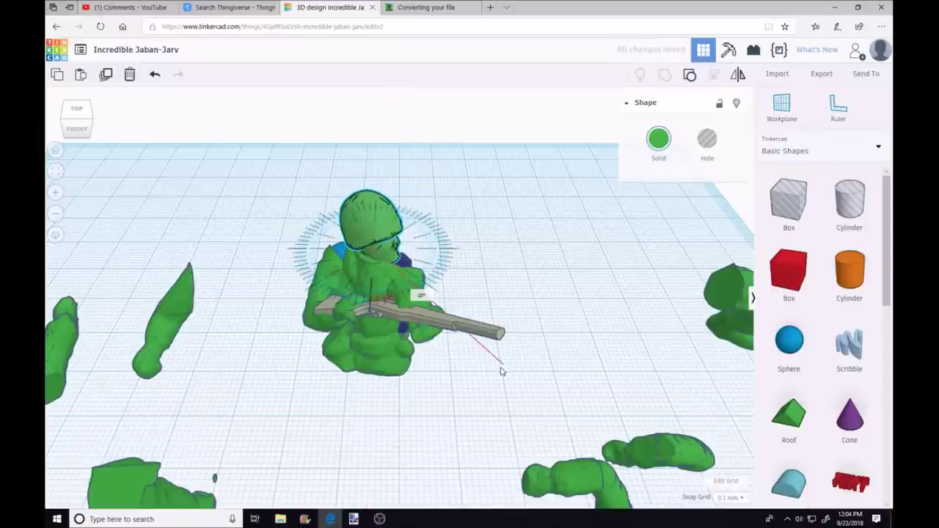
drag(501, 371, 457, 373)
right_drag(457, 373, 515, 270)
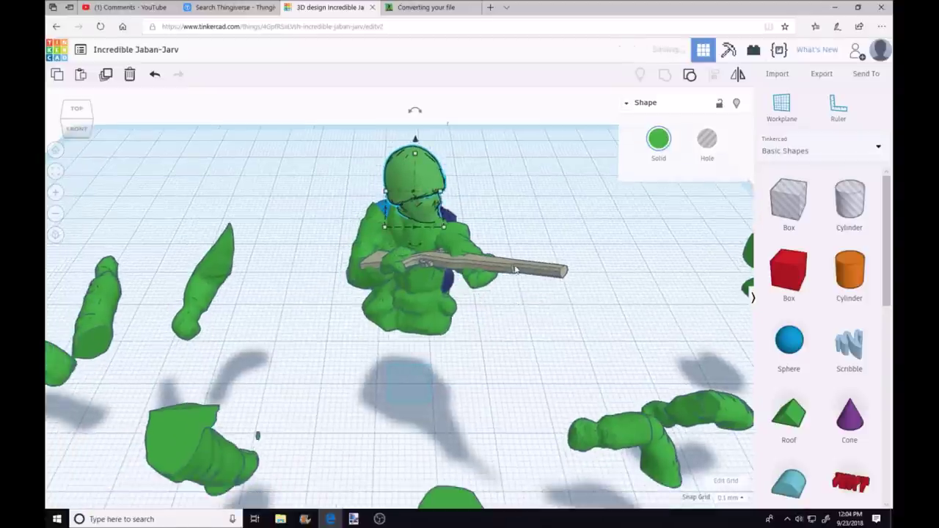
click(516, 271)
drag(543, 356, 590, 365)
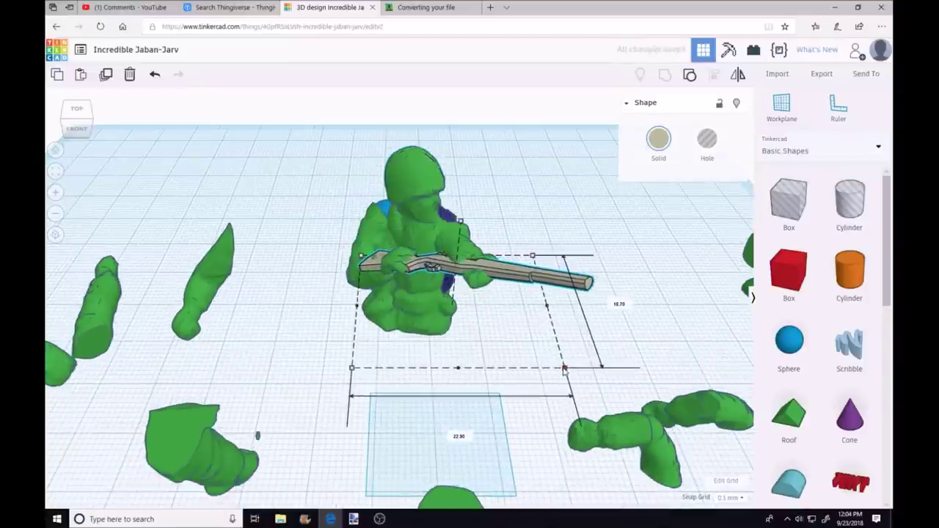
right_drag(590, 365, 557, 322)
Fit the leg and boot under the figure, group all parts, and move the group back
mouse_move(367, 470)
mouse_down()
mouse_move(396, 255)
mouse_move(387, 323)
mouse_up()
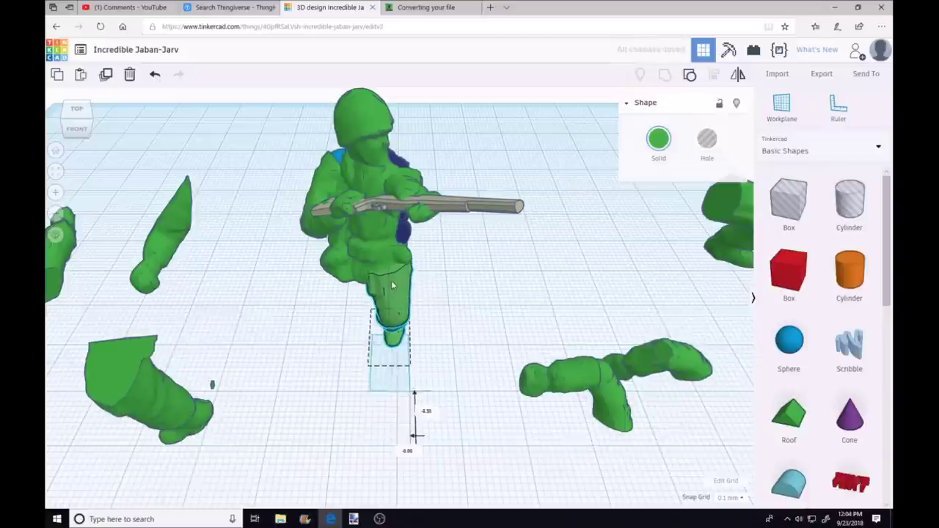
drag(421, 367, 582, 366)
right_drag(581, 367, 440, 330)
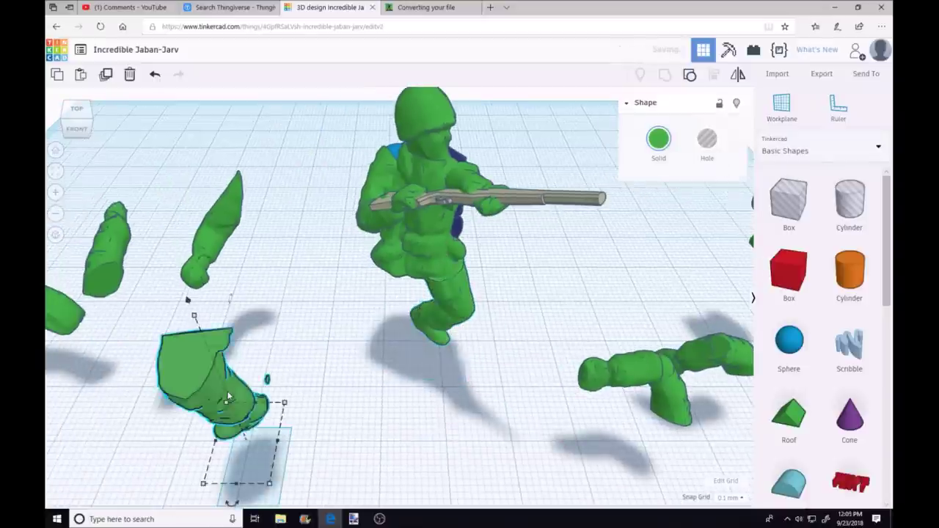
drag(220, 388, 366, 352)
drag(363, 396, 422, 440)
drag(363, 344, 388, 294)
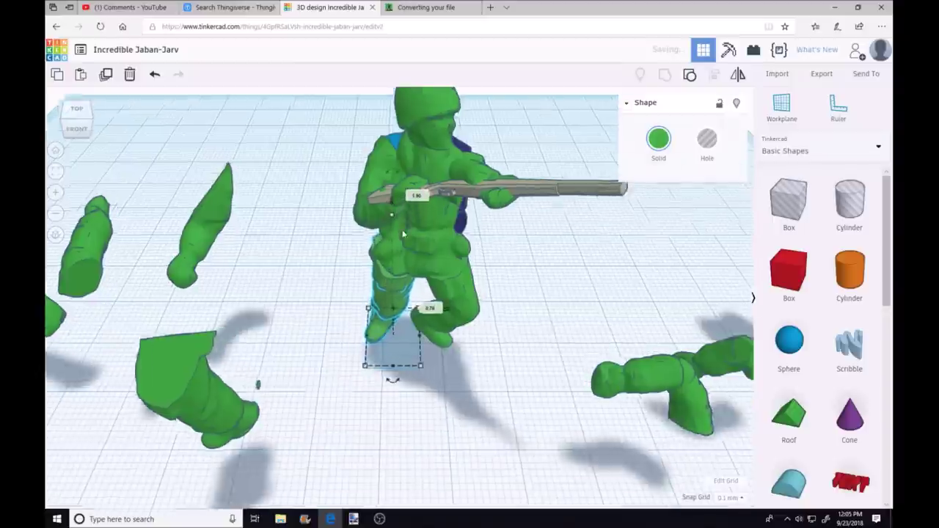
scroll(389, 367, up, 5)
scroll(388, 381, down, 2)
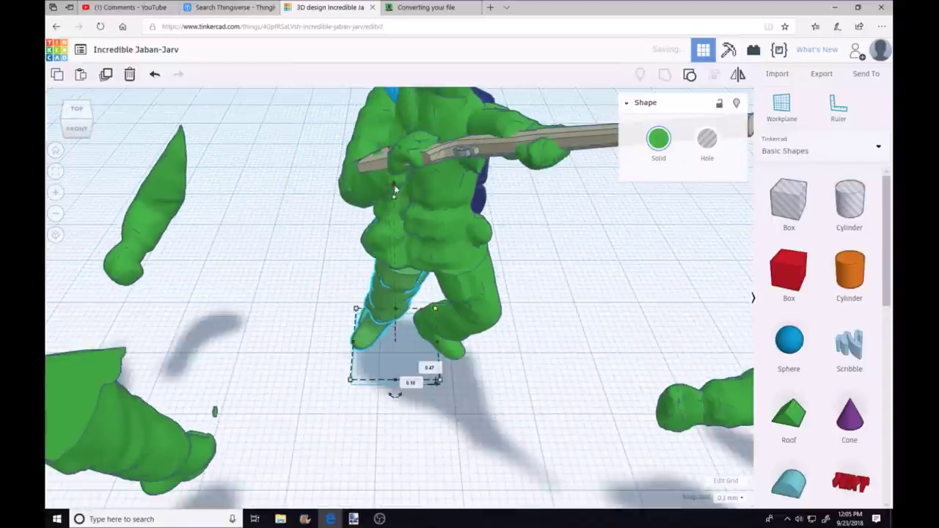
scroll(477, 293, down, 4)
click(664, 74)
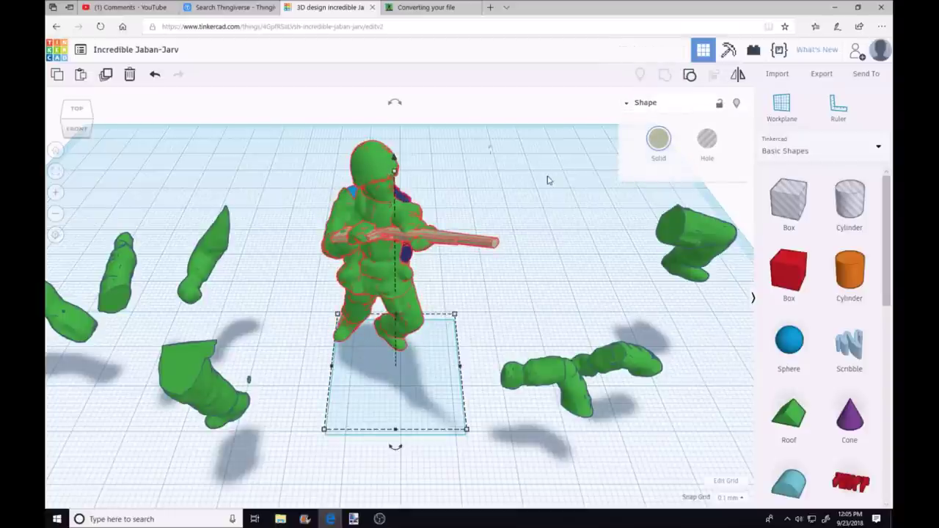
scroll(547, 179, down, 2)
scroll(488, 256, up, 3)
scroll(514, 242, up, 2)
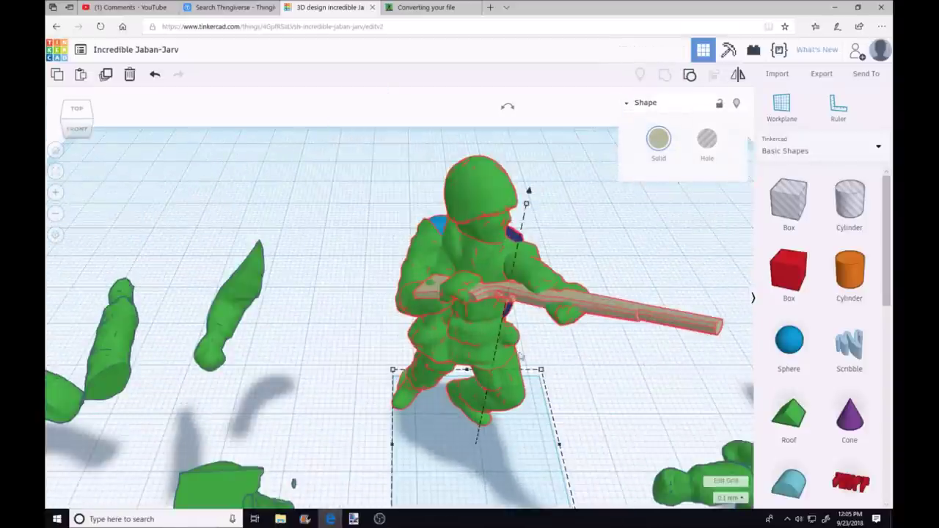
scroll(546, 297, down, 1)
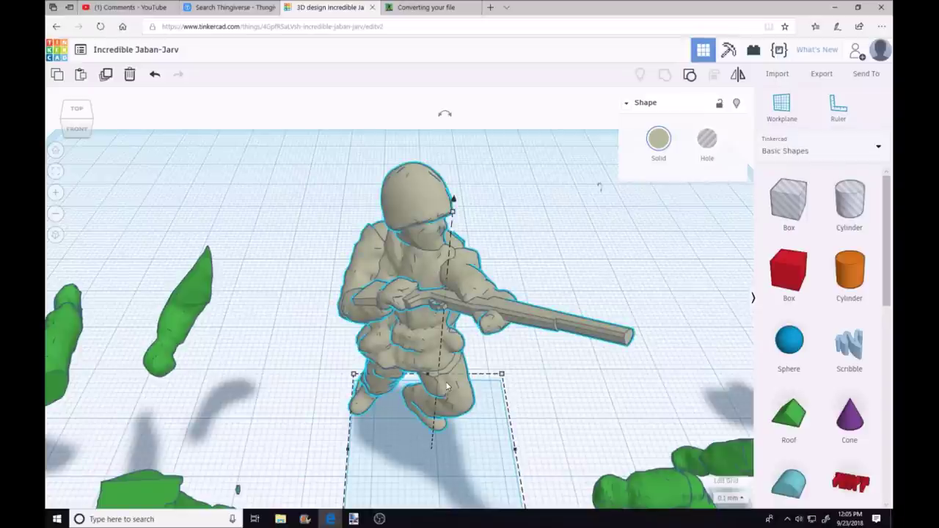
scroll(447, 387, down, 2)
drag(446, 386, 440, 292)
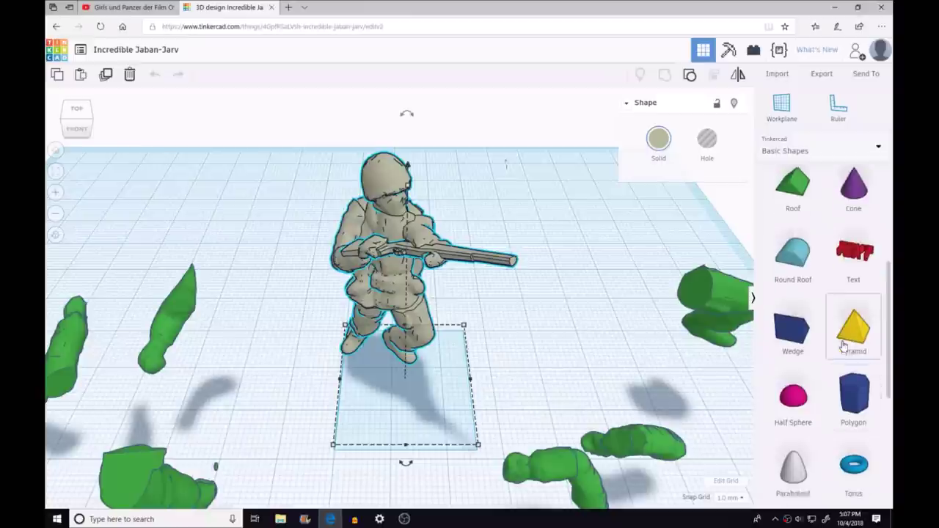
scroll(828, 330, up, 2)
Flatten a cylinder into a wide thin disc and lower the soldier onto it
mouse_move(853, 271)
mouse_down()
mouse_move(554, 357)
mouse_move(601, 352)
mouse_up()
mouse_move(541, 250)
mouse_down()
mouse_move(531, 321)
mouse_move(393, 358)
mouse_up()
click(391, 246)
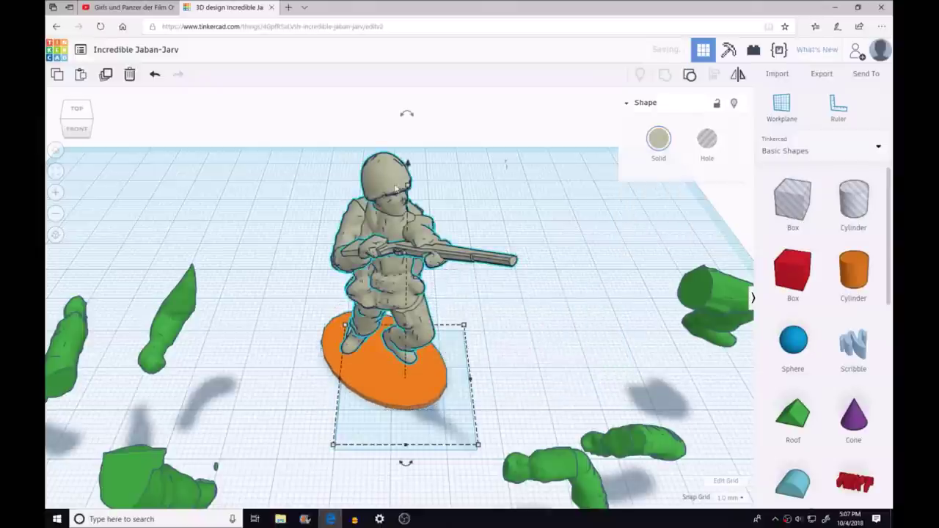
drag(409, 171, 403, 187)
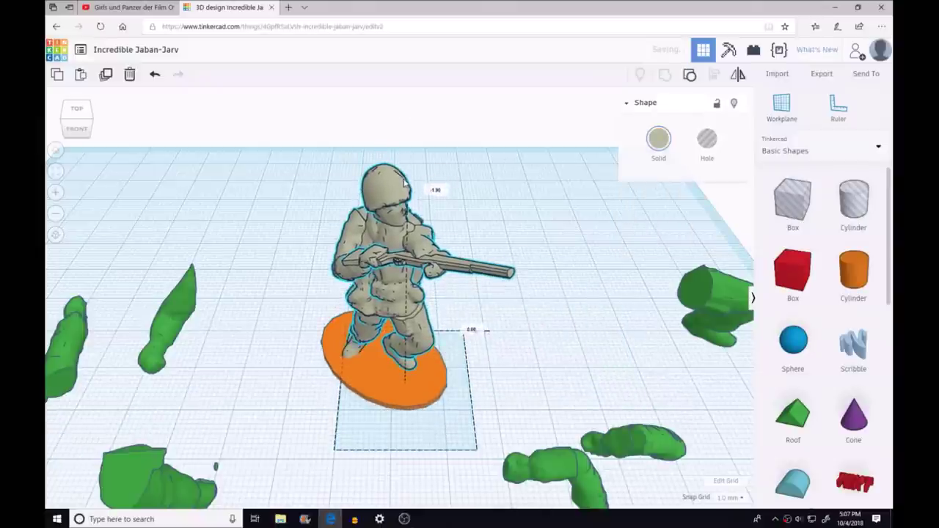
right_drag(405, 188, 447, 171)
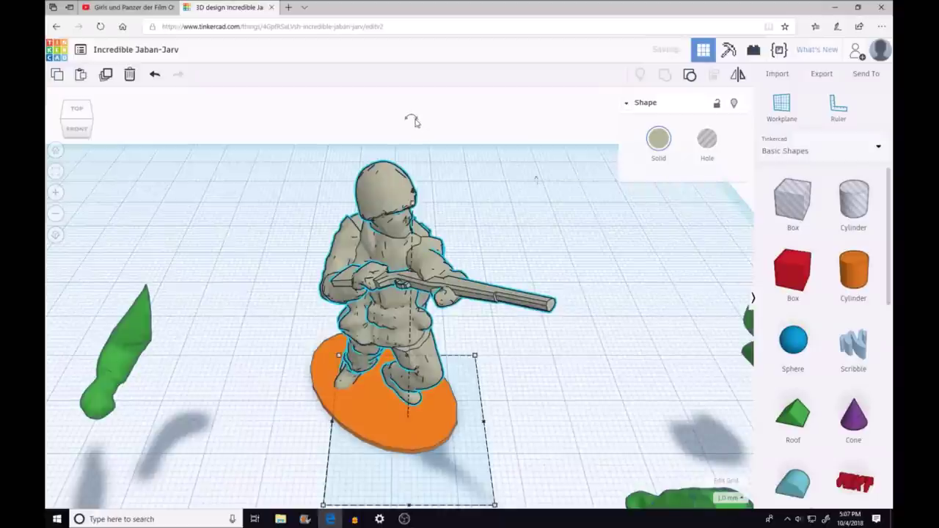
drag(413, 117, 415, 194)
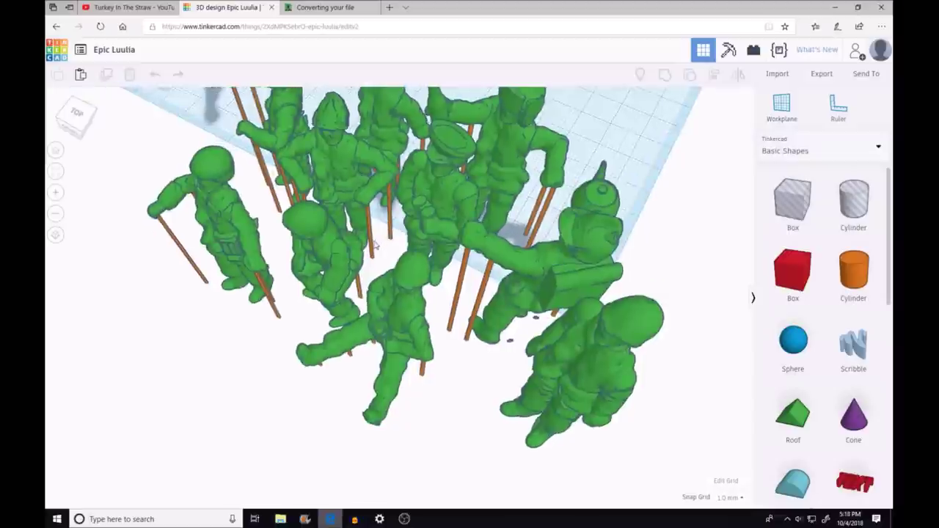
right_drag(374, 246, 246, 192)
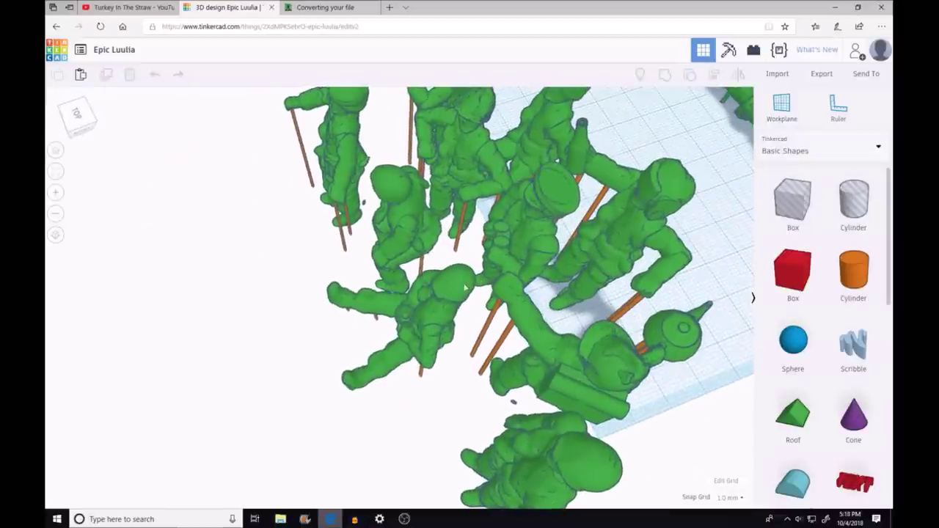
Select the bazooka-carrying soldier and lift it to elevation 11.00
right_drag(538, 256, 402, 230)
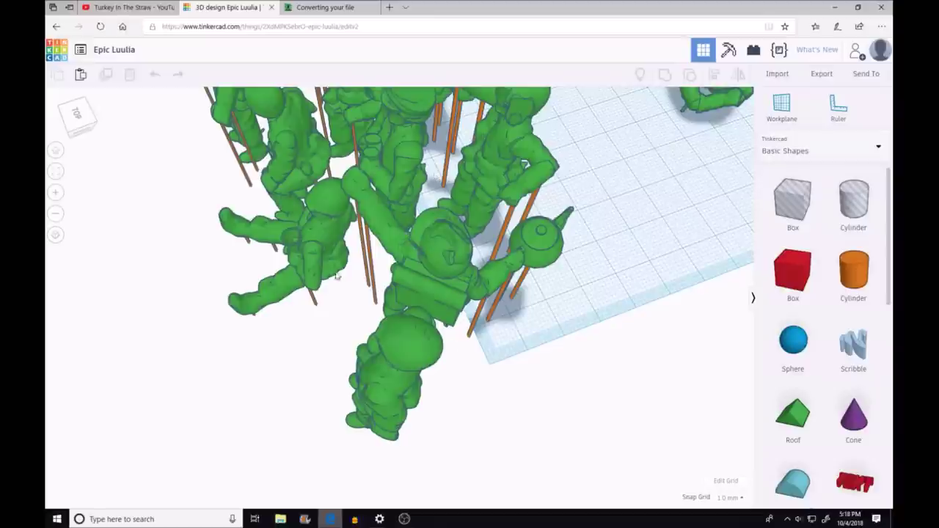
middle_drag(336, 276, 69, 140)
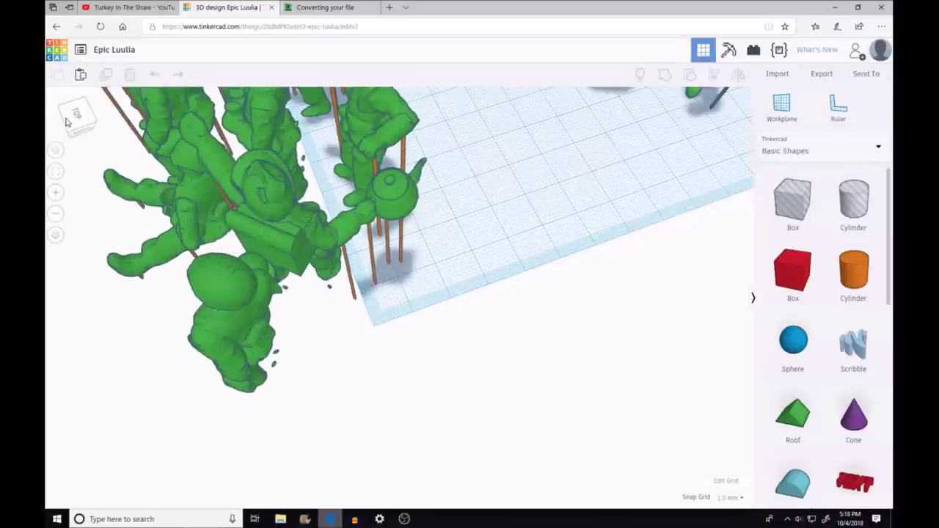
click(66, 122)
right_drag(66, 122, 473, 211)
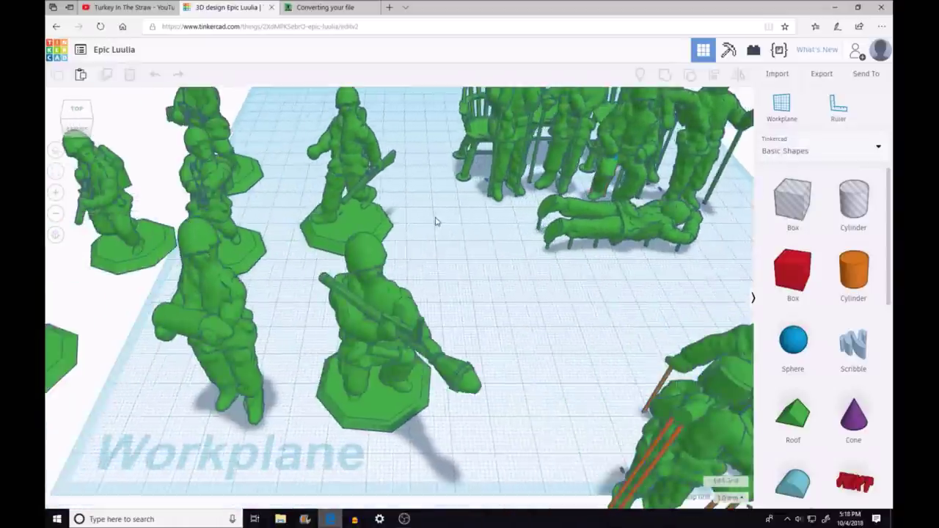
right_drag(473, 211, 366, 267)
click(372, 246)
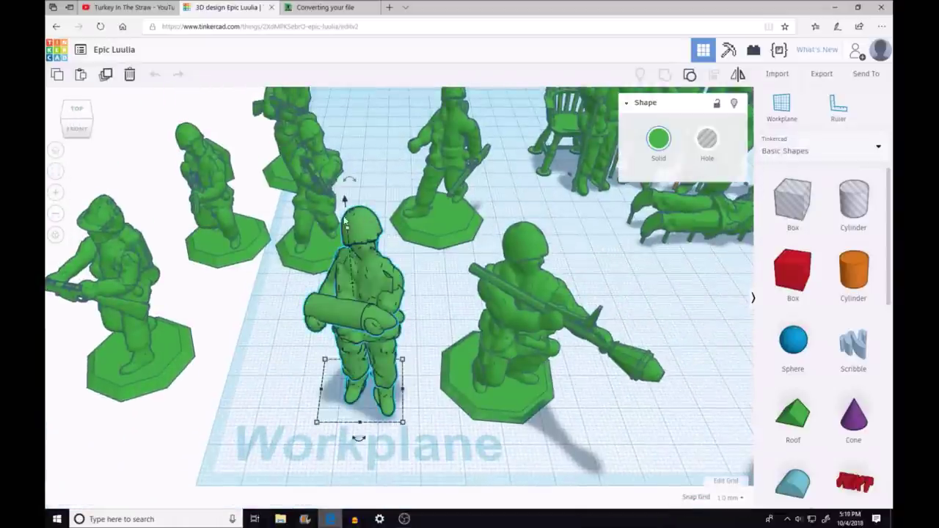
drag(345, 201, 343, 157)
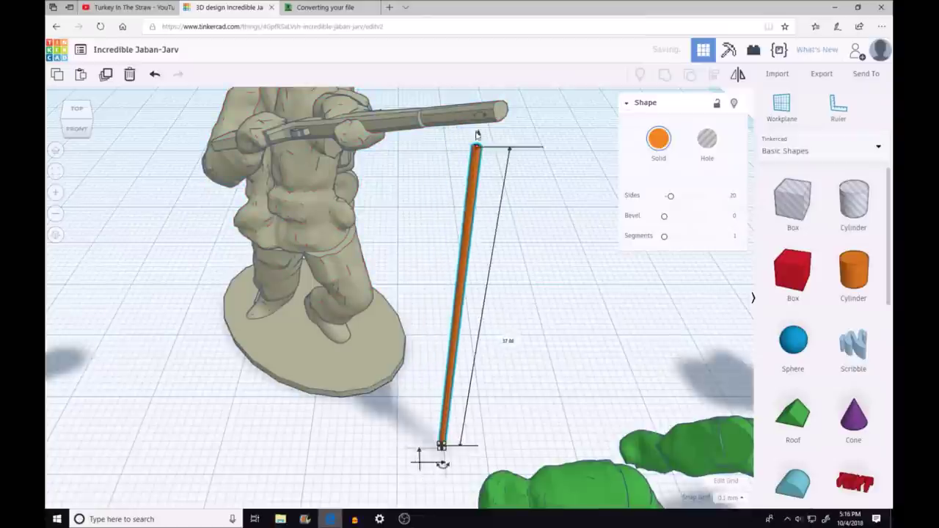
Slide a thin support rod into place under the rifle
mouse_move(483, 270)
mouse_down()
mouse_move(489, 231)
mouse_move(425, 242)
mouse_up()
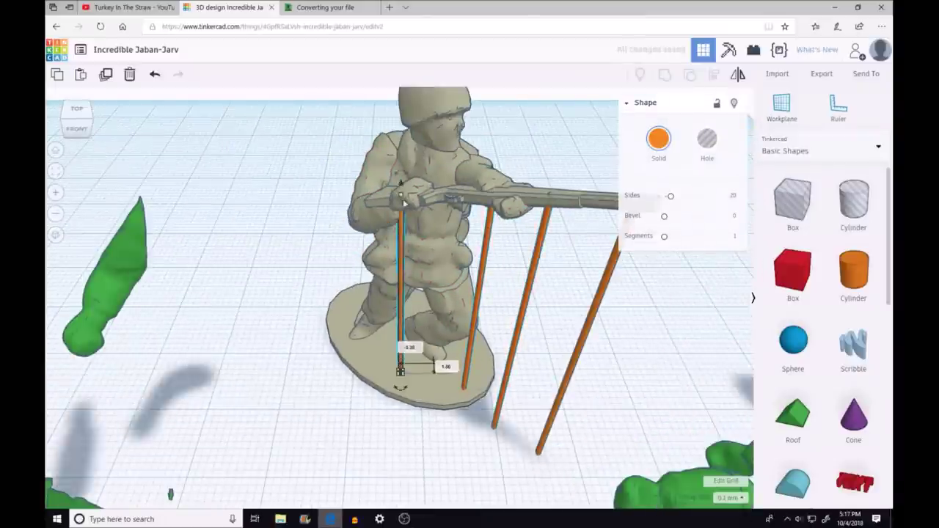
scroll(442, 328, down, 3)
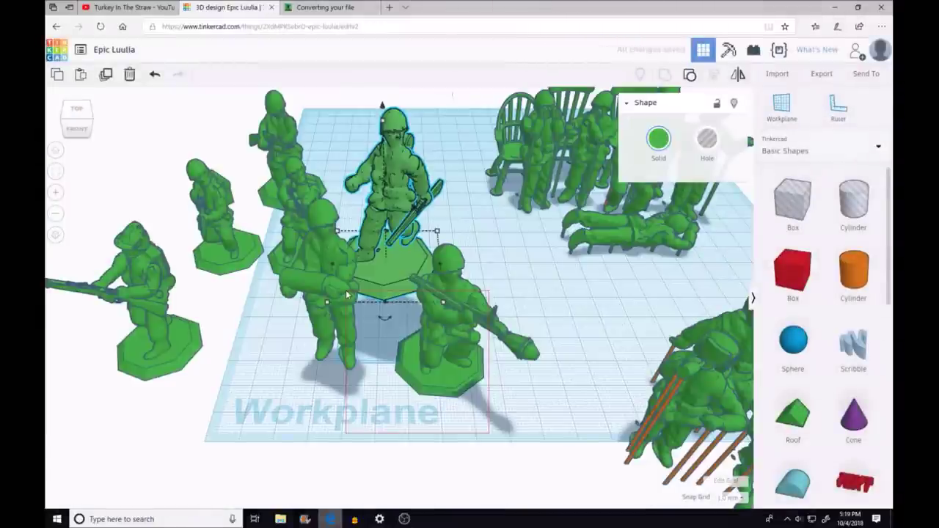
Align the three selected soldiers with each other, then focus the view on the kneeling soldier
shift+click(348, 294)
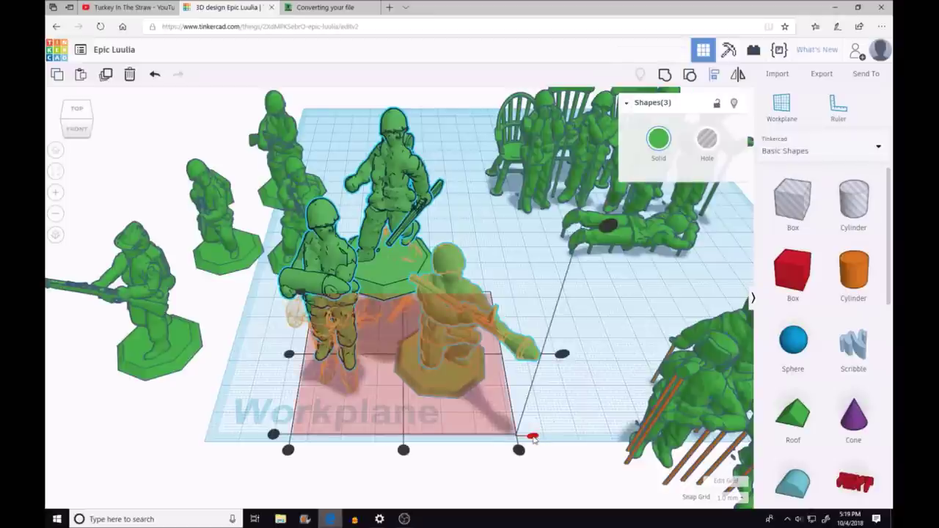
drag(532, 437, 533, 439)
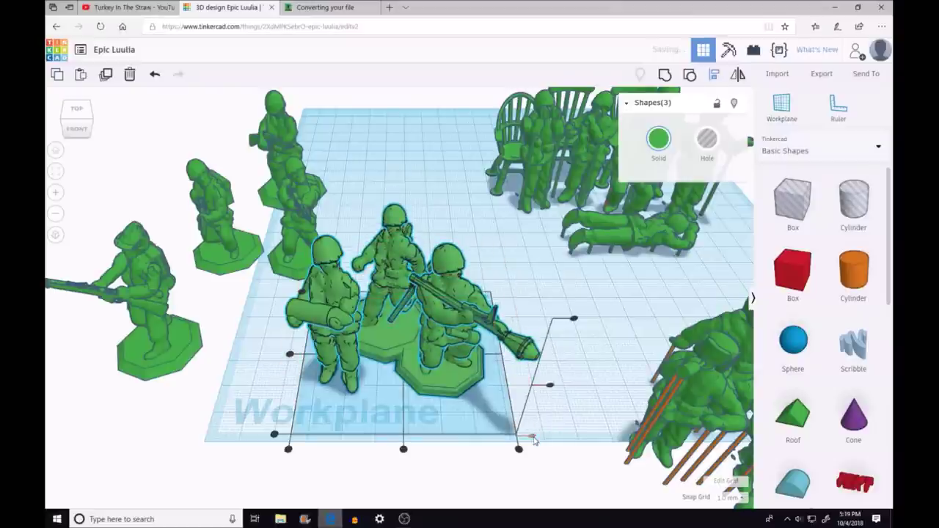
scroll(585, 383, up, 2)
scroll(505, 374, up, 3)
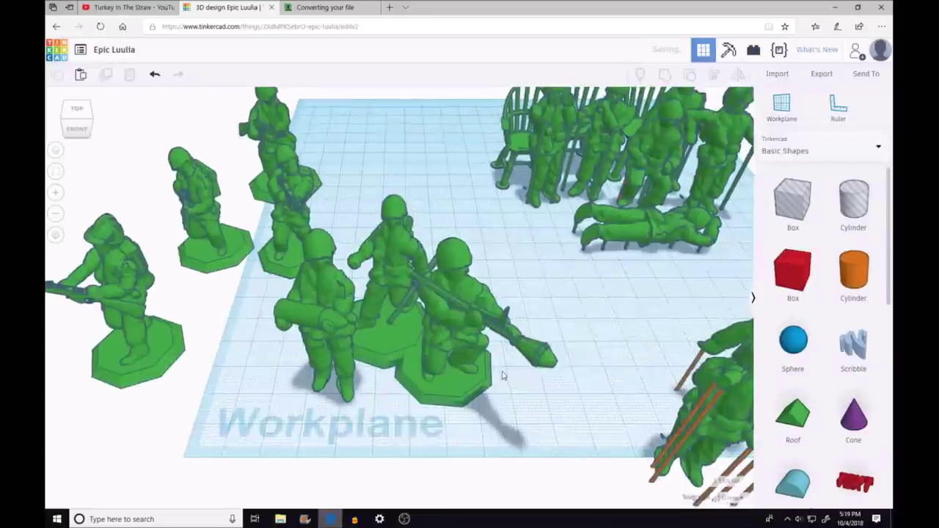
click(513, 409)
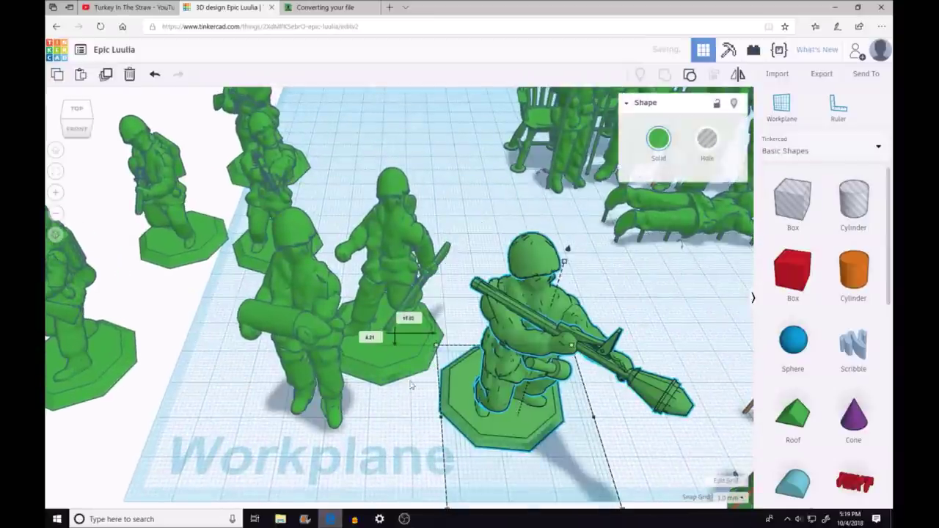
key(f)
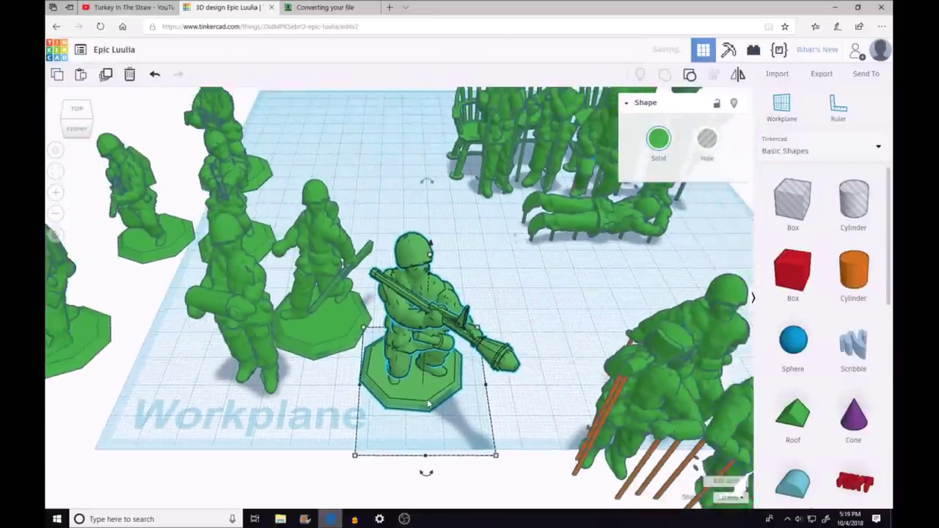
middle_drag(394, 377, 357, 379)
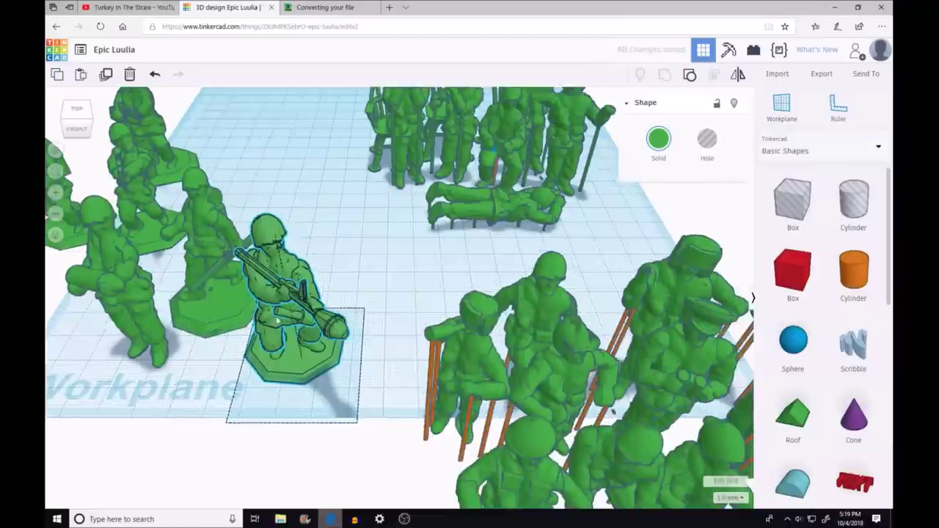
scroll(314, 324, up, 3)
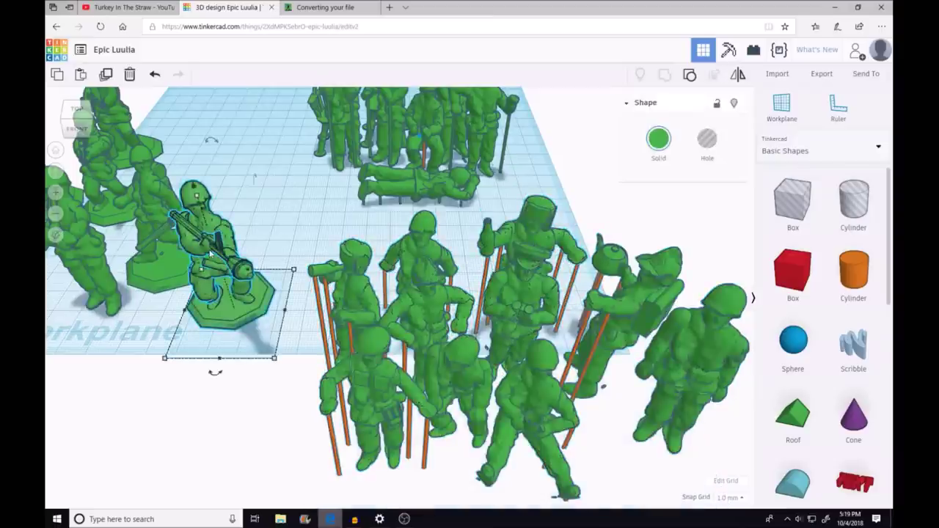
key(f)
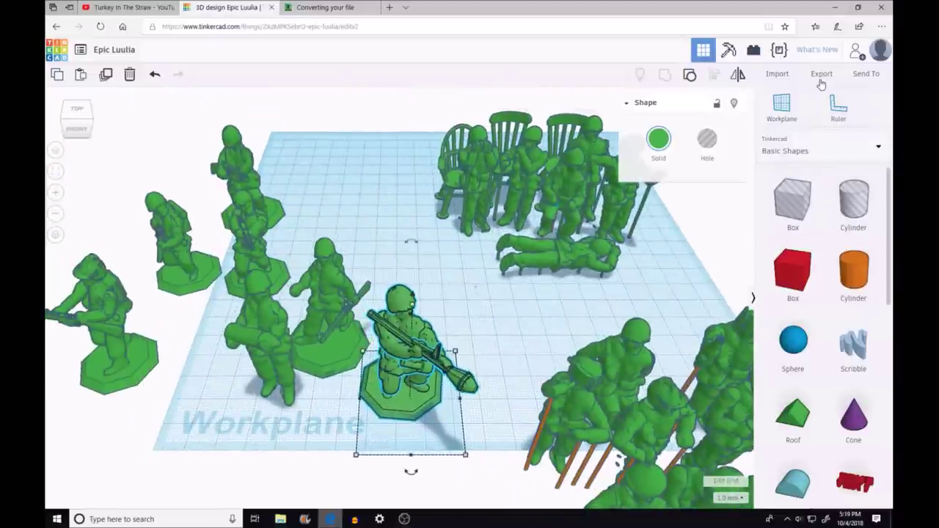
Open the Export download dialog for the selected kneeling soldier
click(820, 81)
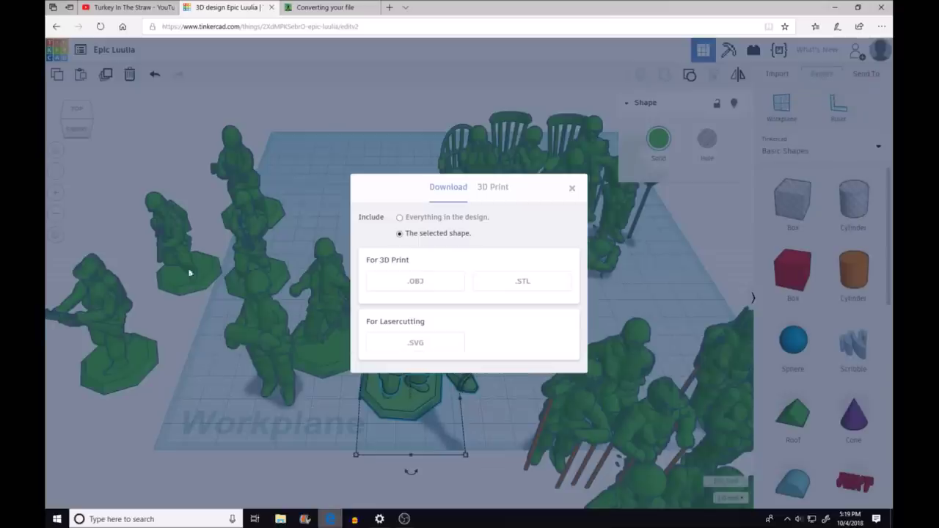